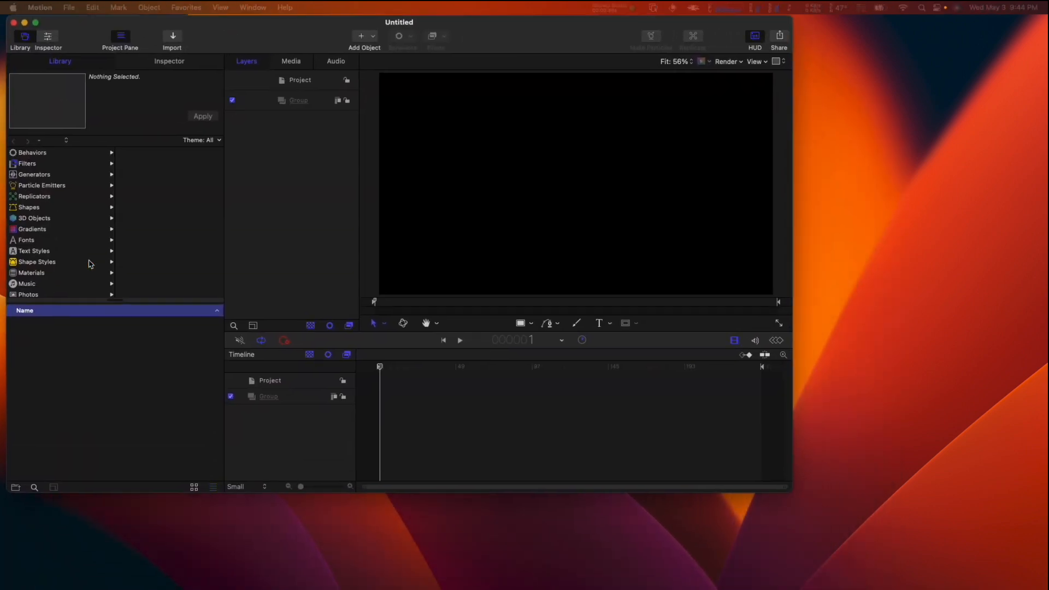
Step: Maximize the project window and add the Avatar Creator generator from the UNOMi Software category to the project
double_click(509, 22)
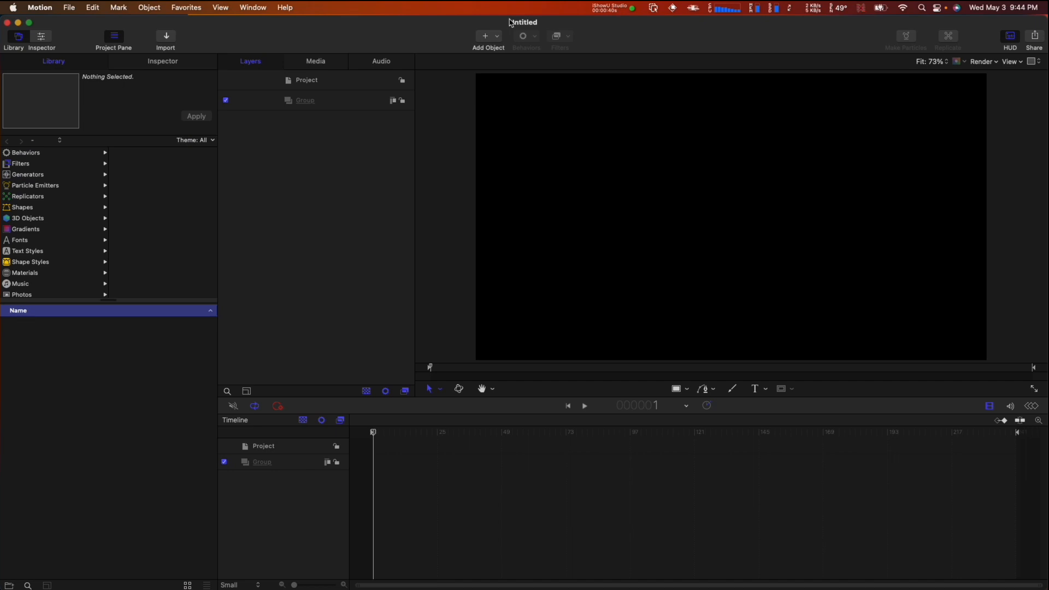
left_click(68, 175)
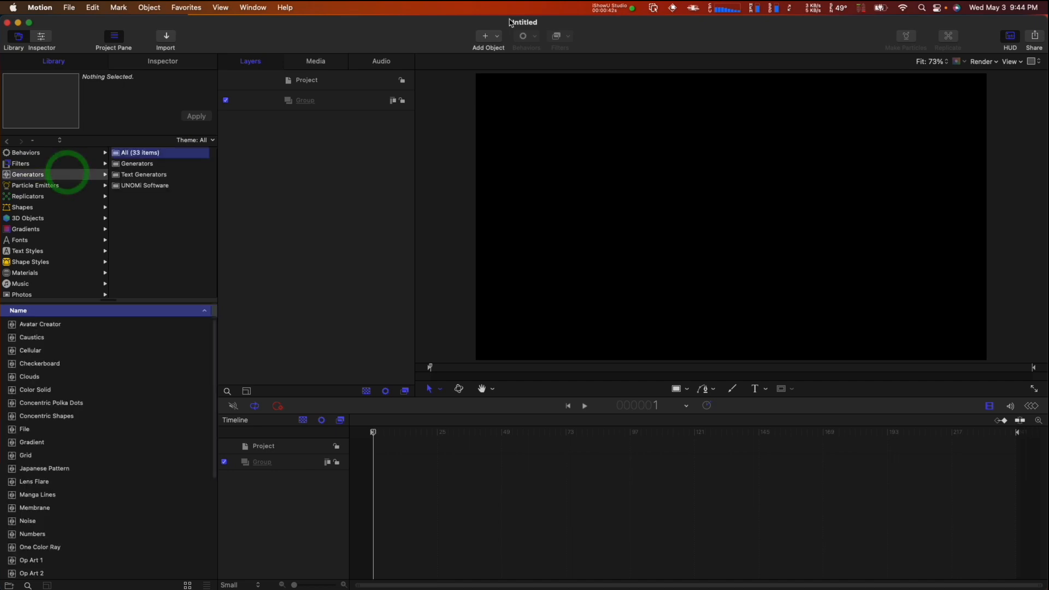
left_click(169, 187)
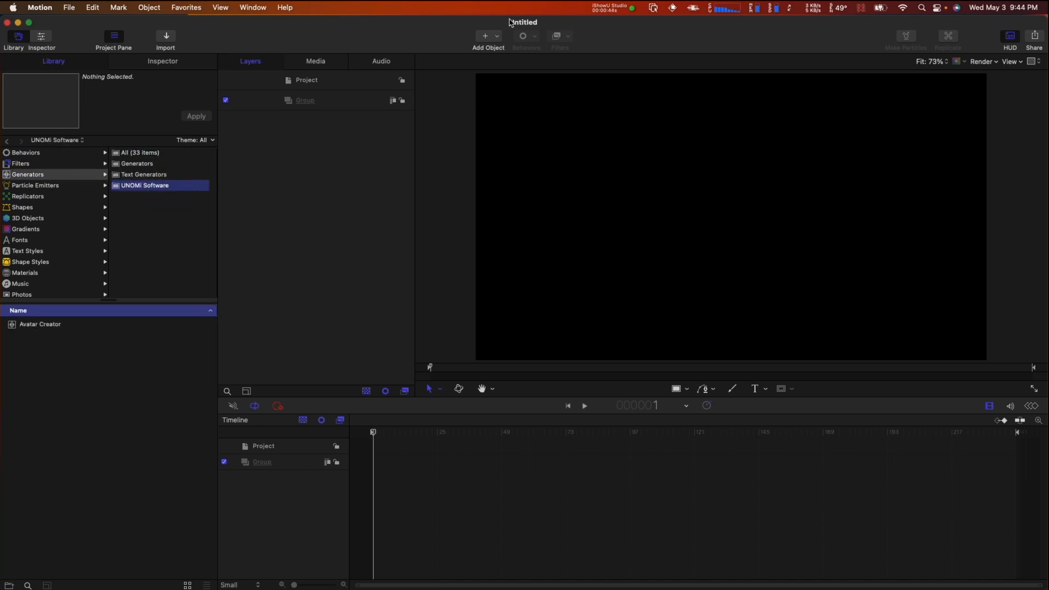
left_click(76, 327)
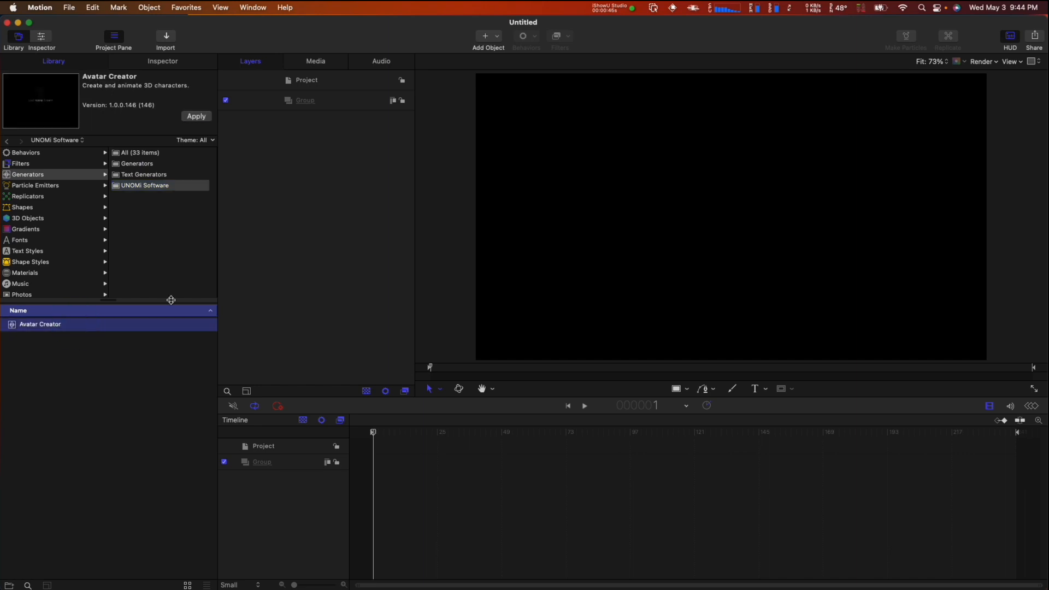
left_click(197, 116)
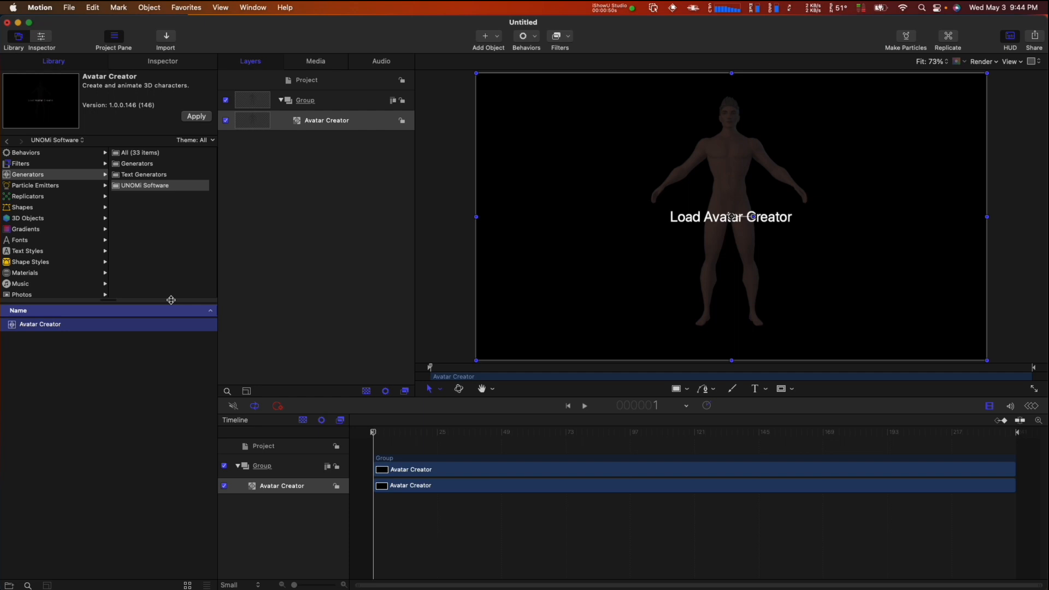
Step: Load Avatar Creator from the generator's parameters and enlarge its window to fill most of the screen
key("super+3")
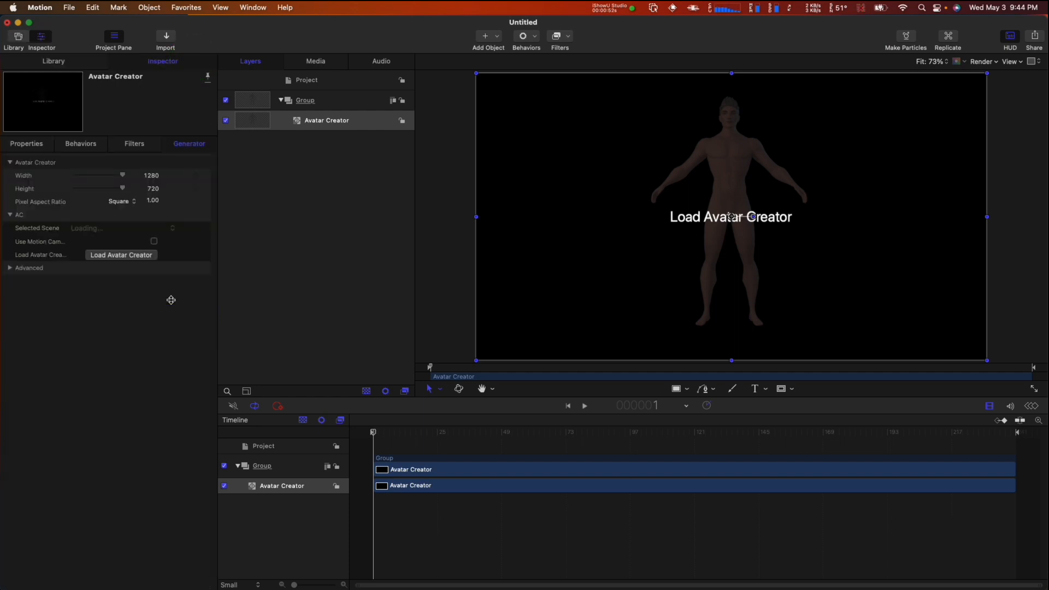
left_click(143, 253)
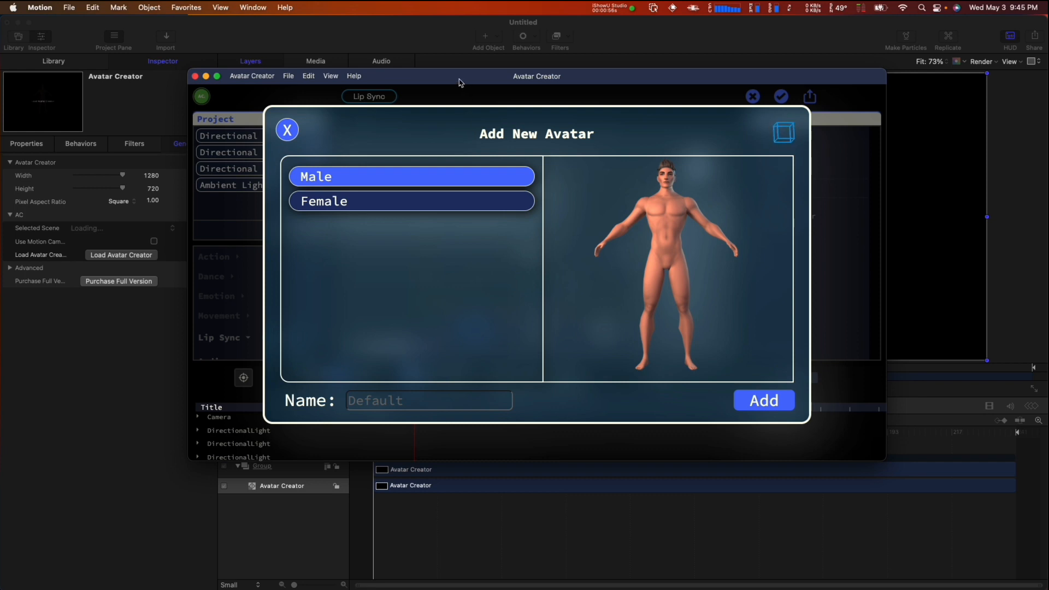
left_click_drag(458, 82, 305, 42)
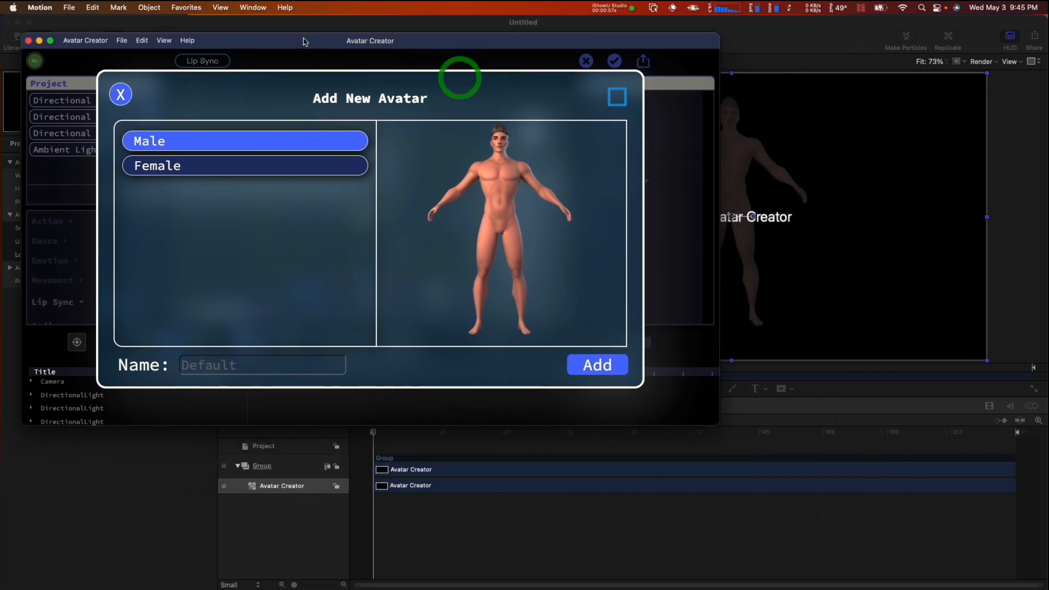
double_click(713, 431)
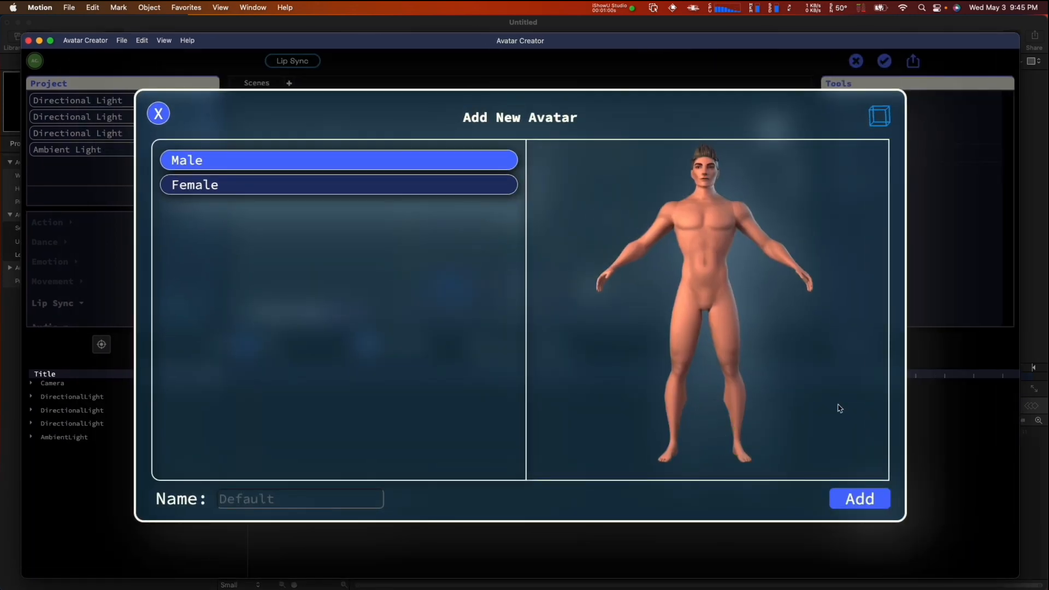
Step: Add a new male avatar named Bob to the scene
left_click(329, 494)
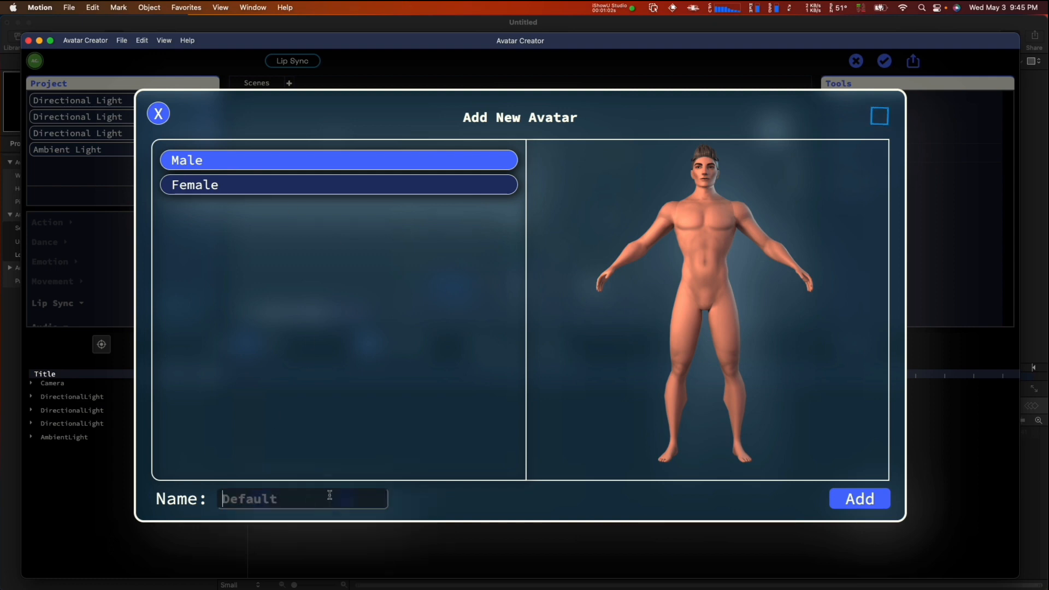
type("Bob")
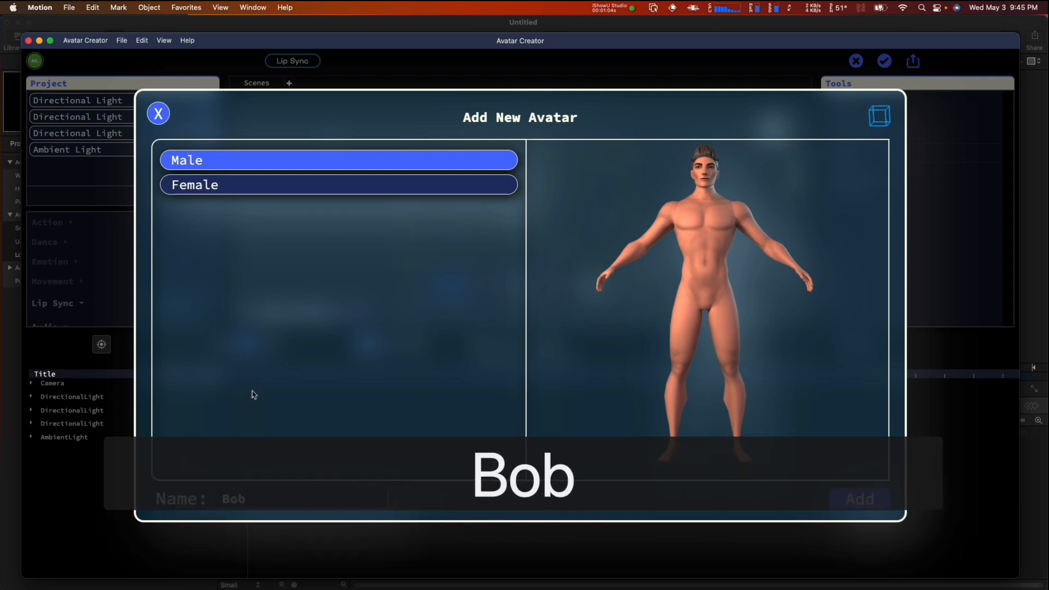
left_click(859, 498)
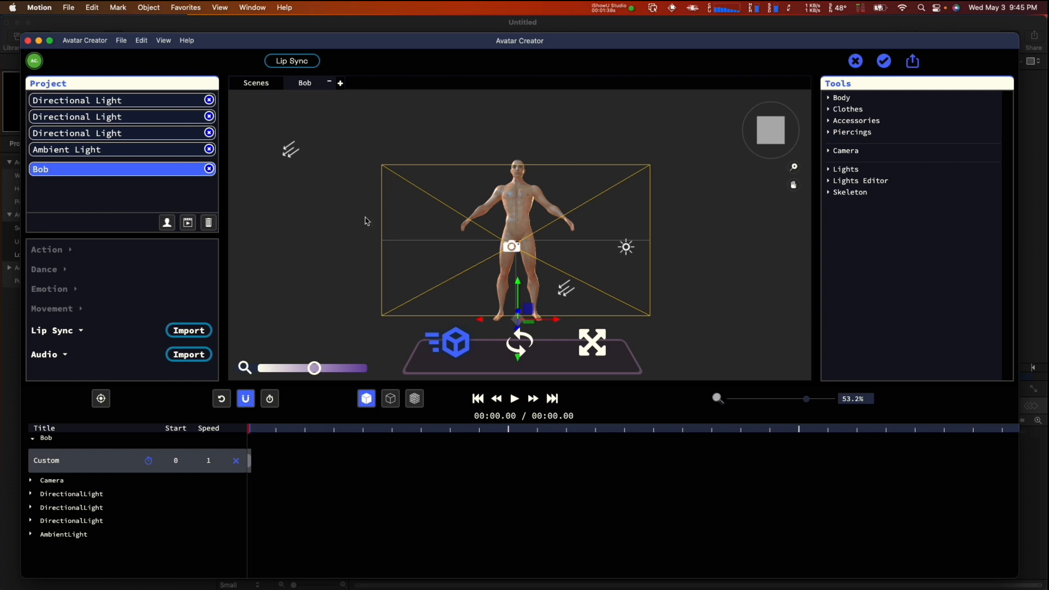
Step: Examine the avatar in the 3D viewport from different angles and distances
left_click_drag(350, 189, 381, 202)
left_click_drag(435, 168, 413, 153)
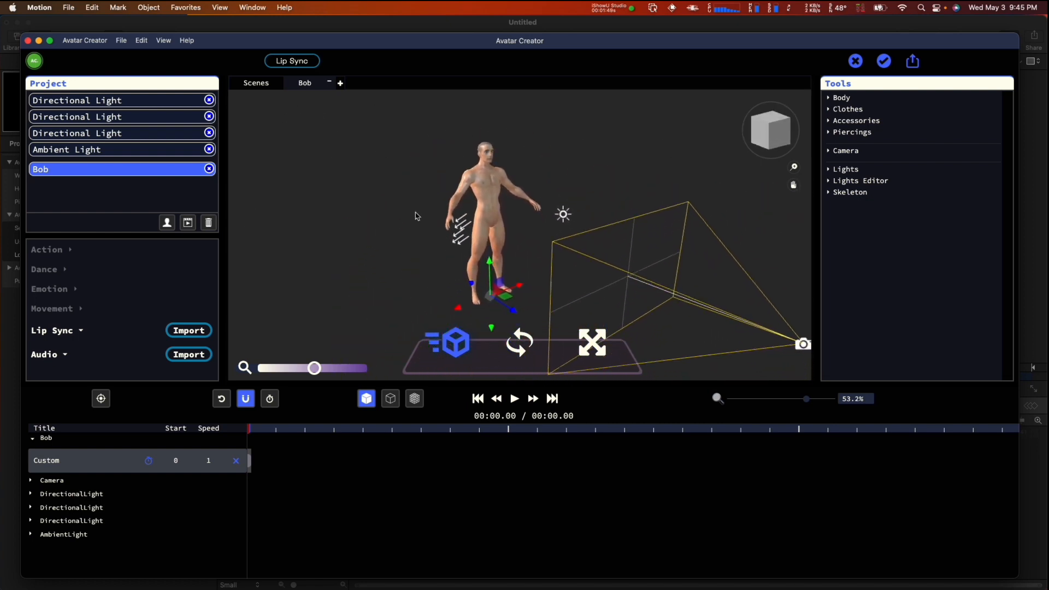
scroll(419, 217, "up", 5)
scroll(423, 219, "down", 5)
scroll(422, 220, "up", 3)
scroll(422, 219, "down", 2)
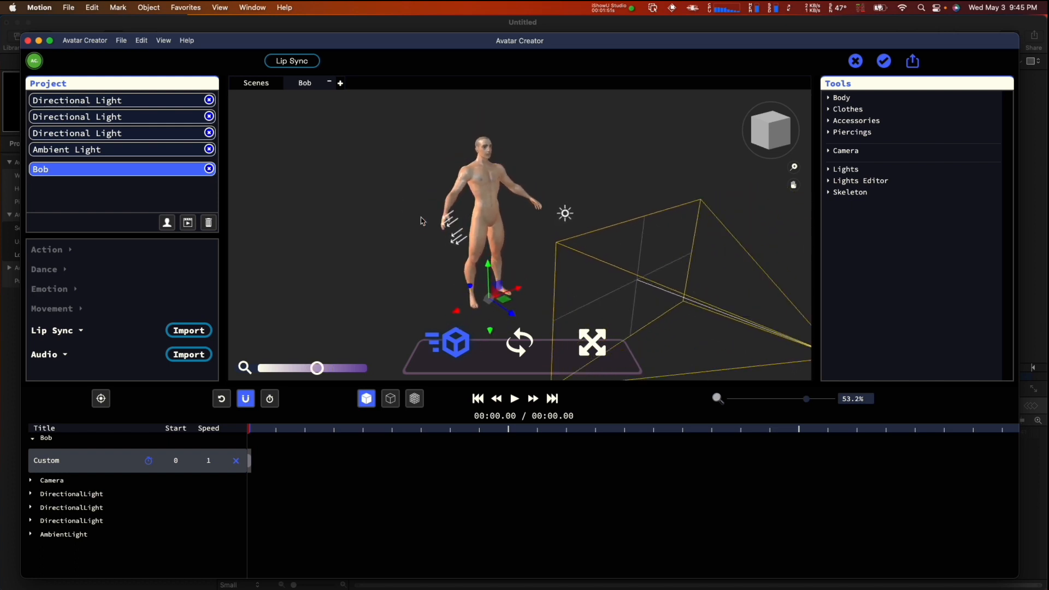
scroll(422, 220, "up", 2)
scroll(421, 220, "up", 2)
scroll(421, 220, "down", 4)
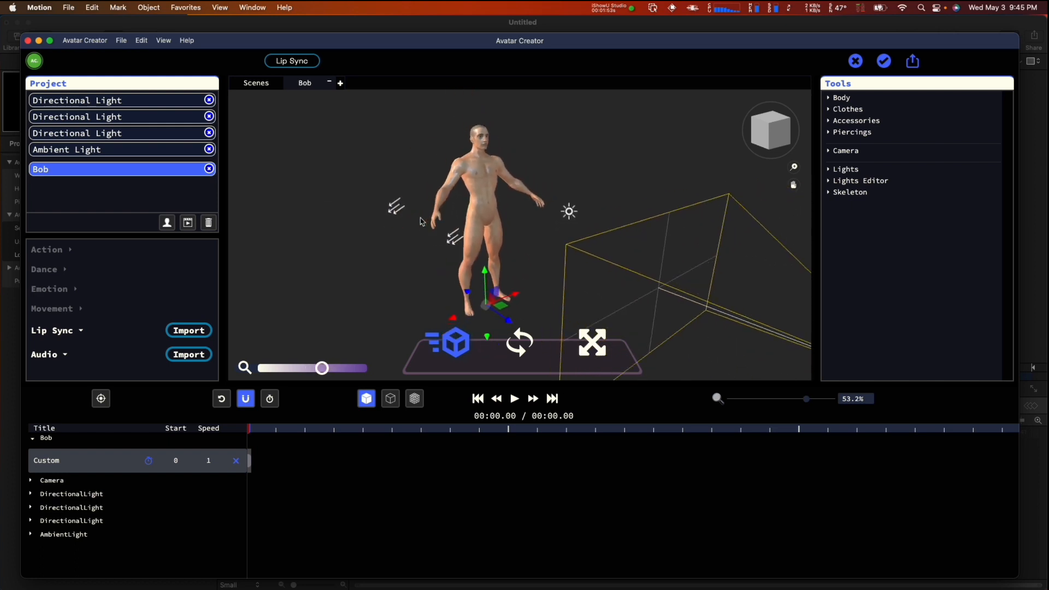
scroll(421, 221, "up", 1)
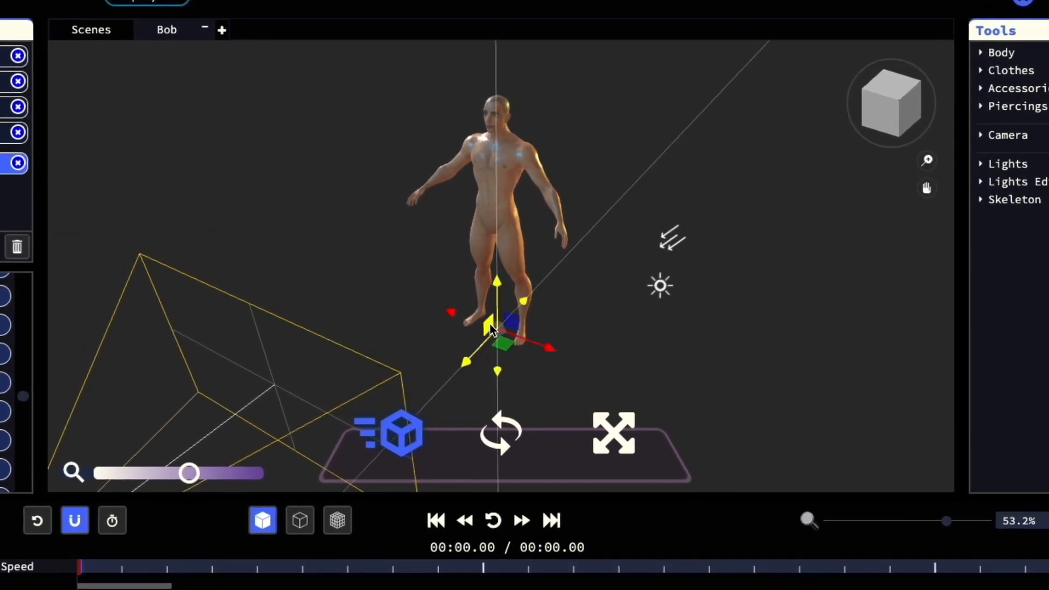
Step: Try the Move, Rotate and Scale tools on the avatar and undo the transformations
mouse_move(489, 326)
left_mouse_down()
mouse_move(499, 334)
mouse_move(515, 259)
mouse_move(478, 348)
mouse_move(491, 321)
left_mouse_up()
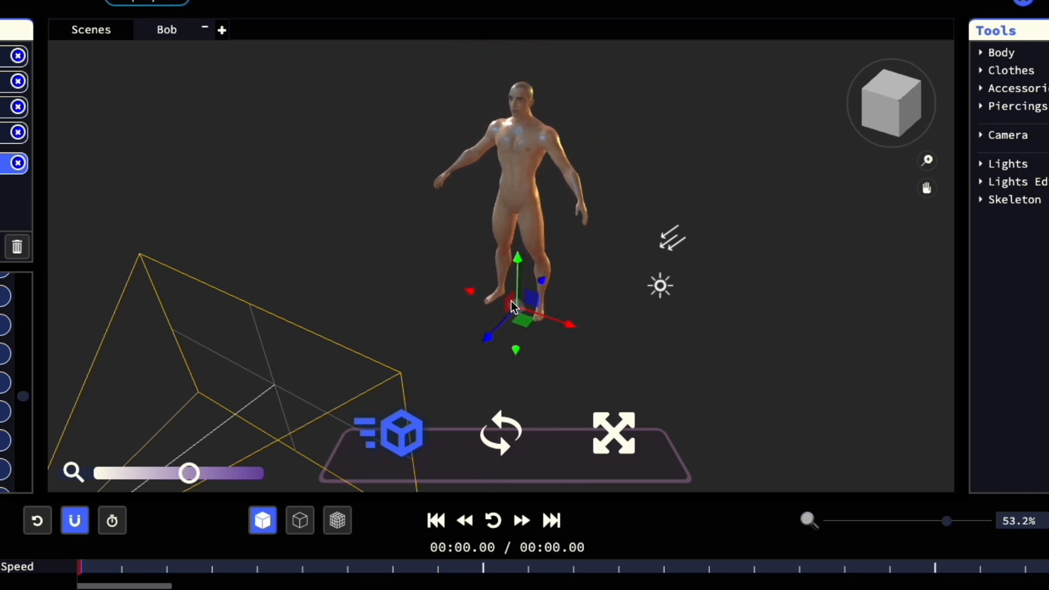
left_click(521, 428)
mouse_move(524, 355)
left_mouse_down()
mouse_move(534, 323)
mouse_move(527, 339)
mouse_move(542, 352)
left_mouse_up()
key("ctrl+z")
left_click(618, 422)
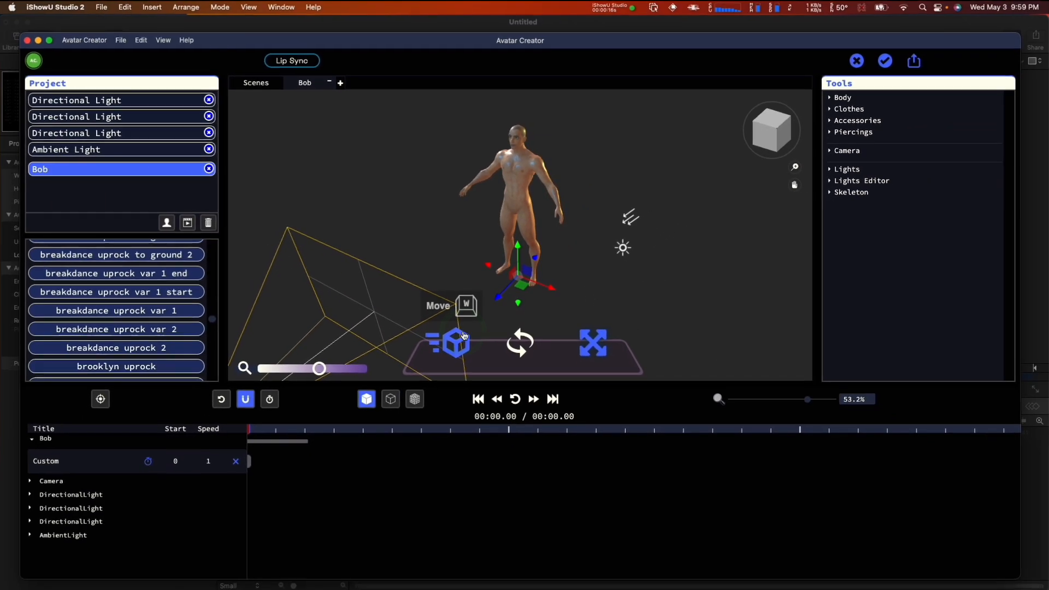
left_click(389, 432)
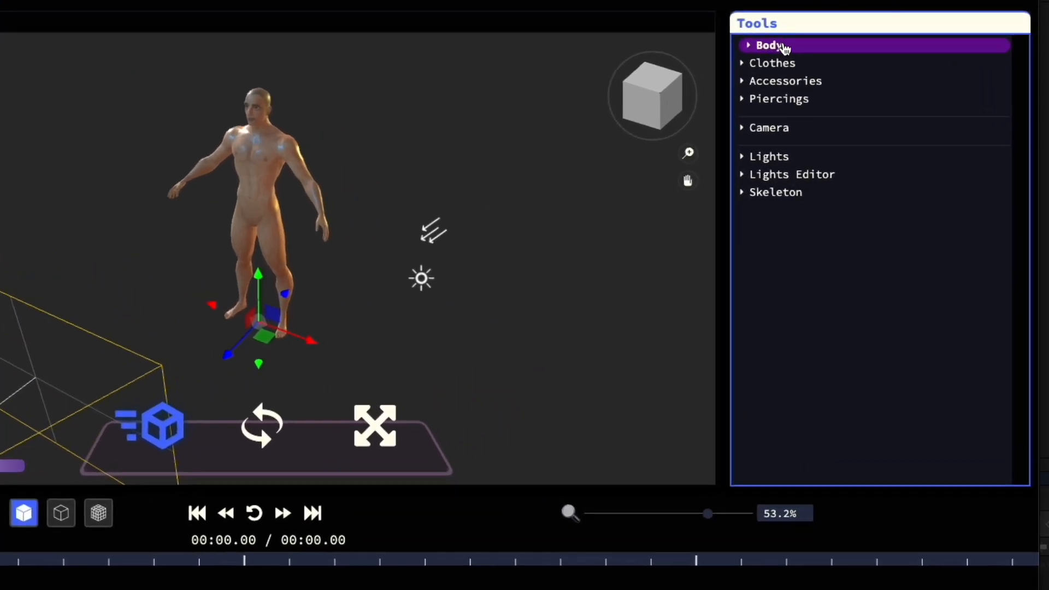
Step: Give the avatar the short black hairstyle from the body's hair options
left_click(856, 101)
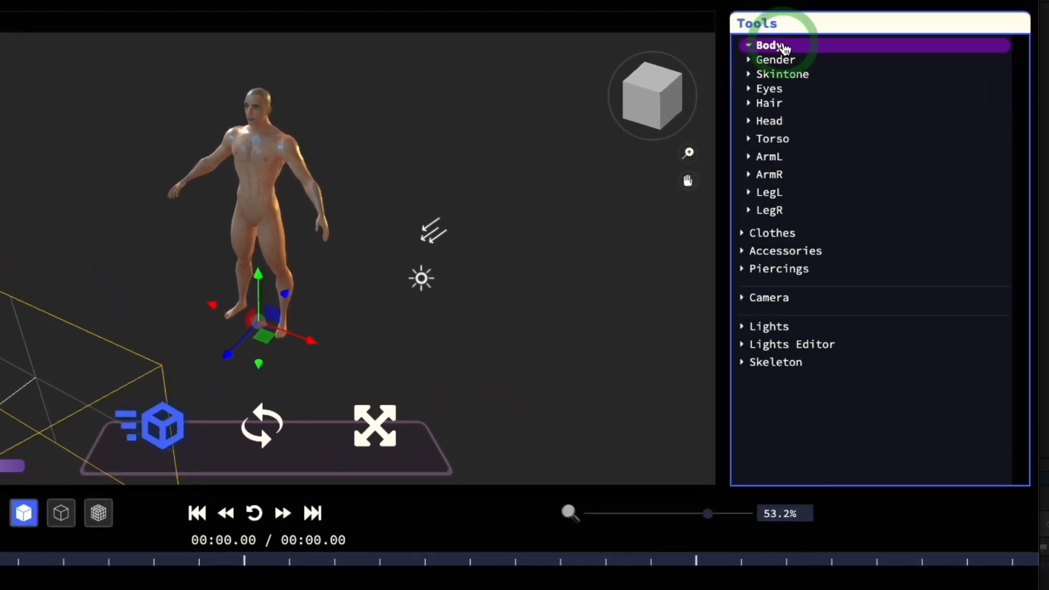
left_click(773, 75)
left_click(772, 77)
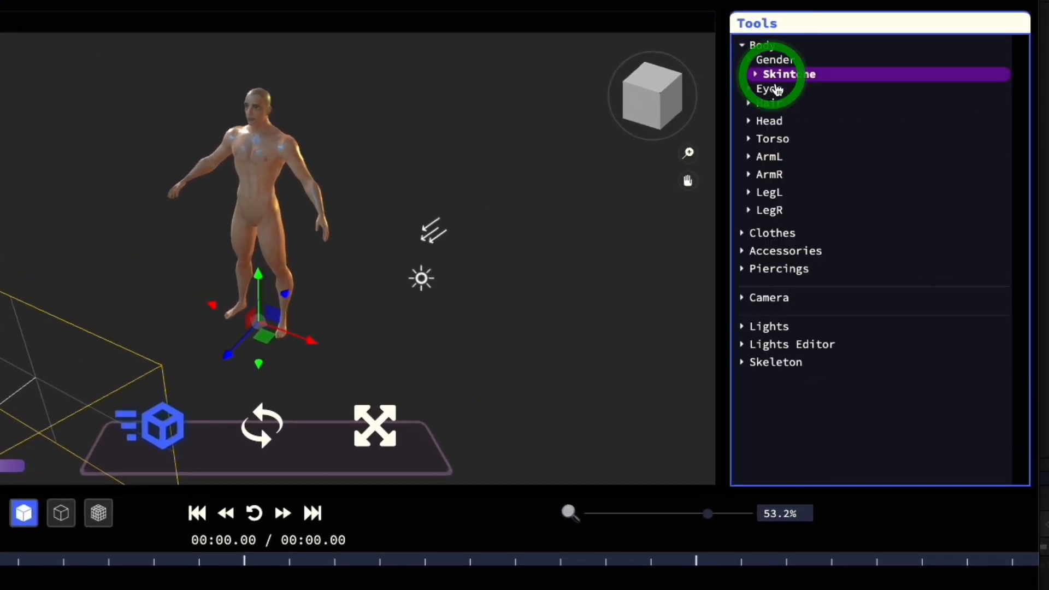
left_click(777, 89)
left_click(779, 91)
left_click(777, 102)
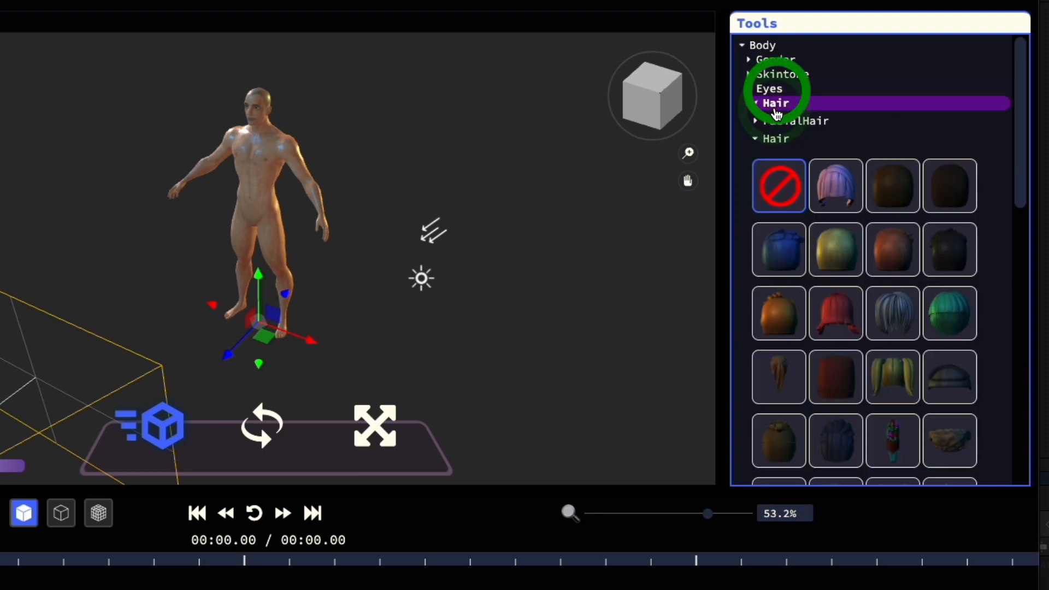
left_click(947, 244)
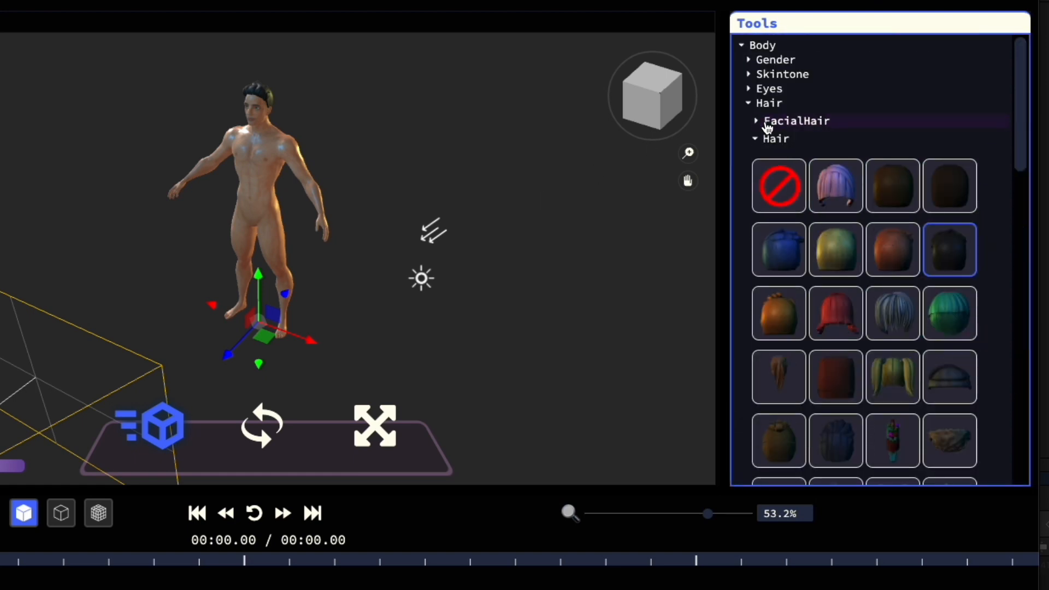
Step: Add the long drooping moustache from the facial hair options to the avatar
left_click(763, 139)
left_click(776, 105)
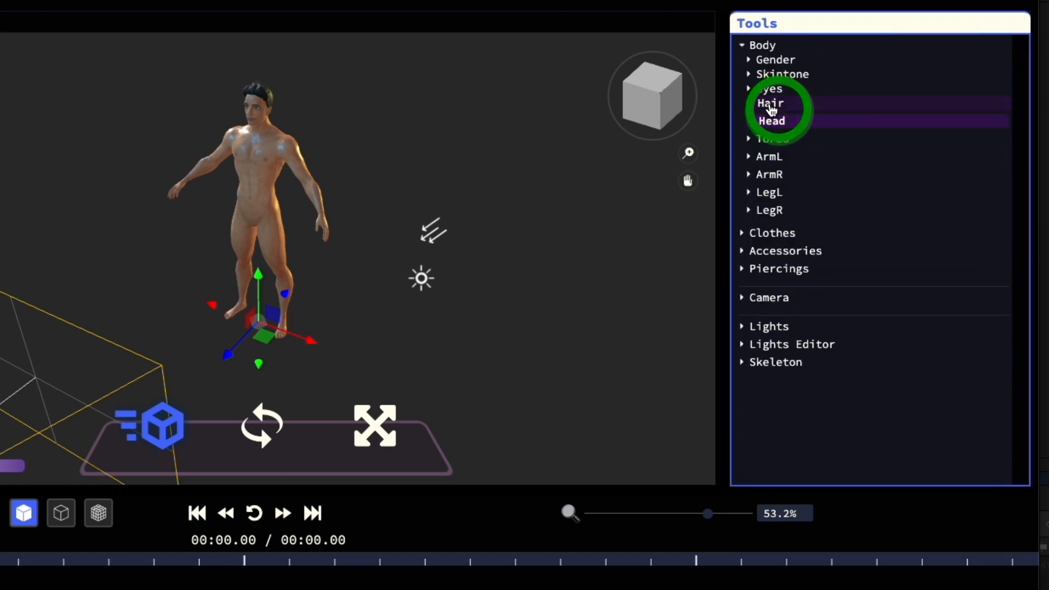
left_click(770, 105)
left_click(789, 121)
left_click(836, 179)
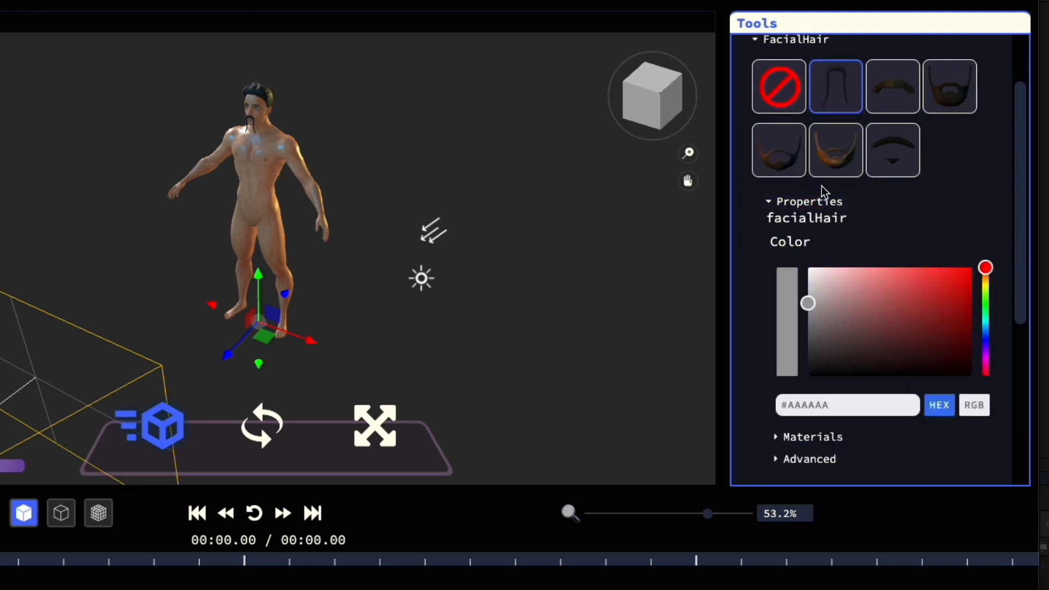
scroll(823, 181, "up", 3)
left_click(768, 69)
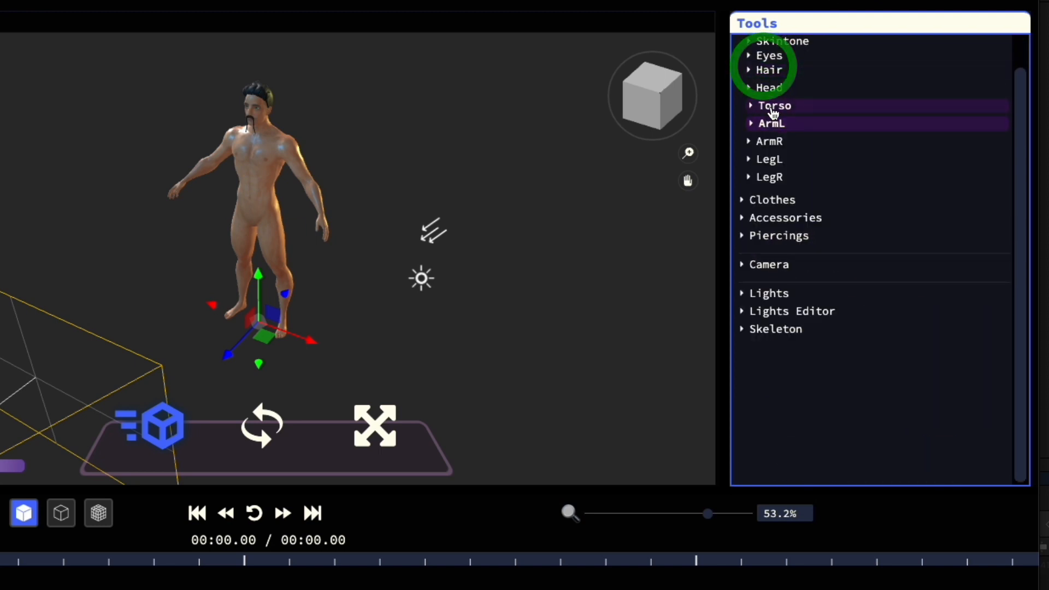
scroll(774, 46, "up", 1)
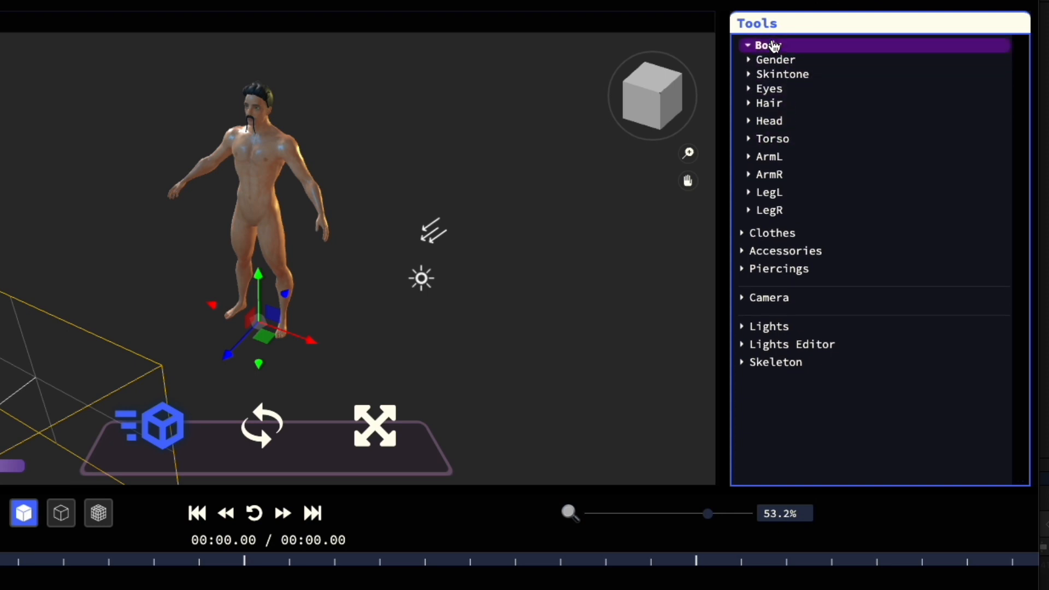
Step: Put black dress shoes on the avatar from the clothes options
left_click(774, 46)
left_click(776, 64)
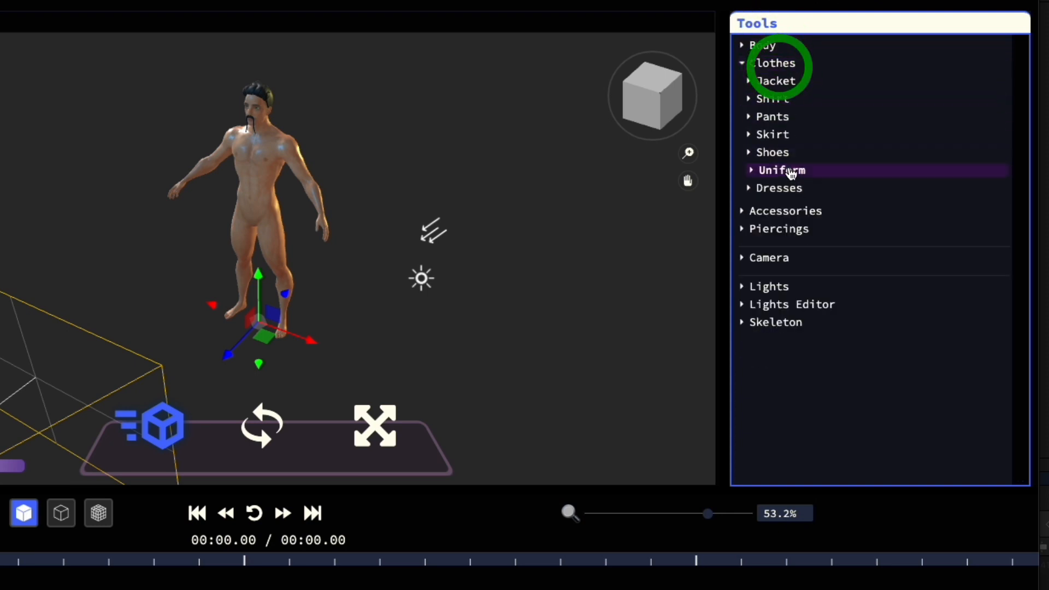
left_click(772, 152)
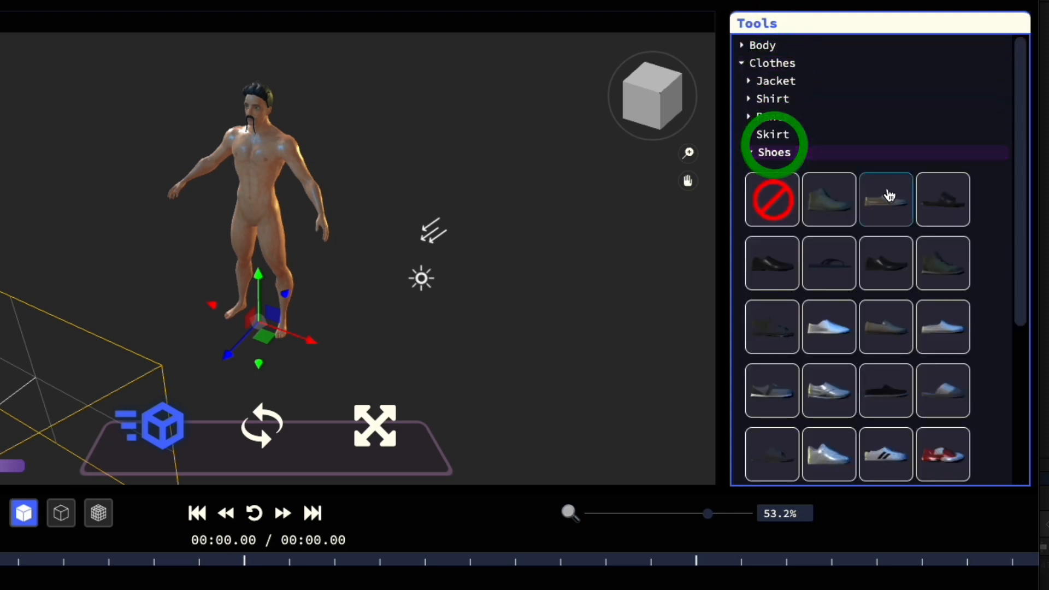
left_click(764, 262)
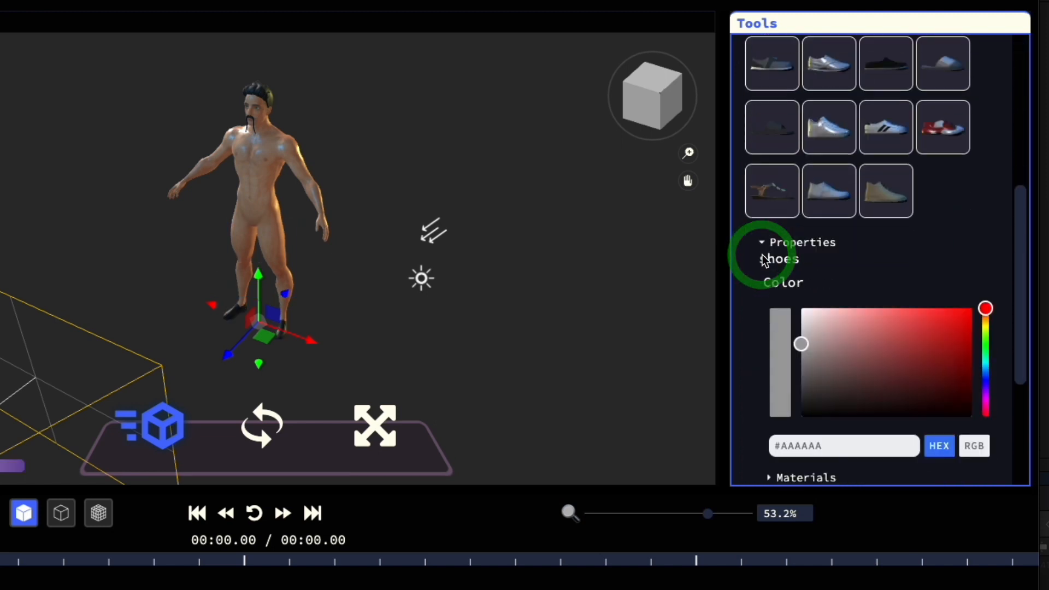
left_click(772, 152)
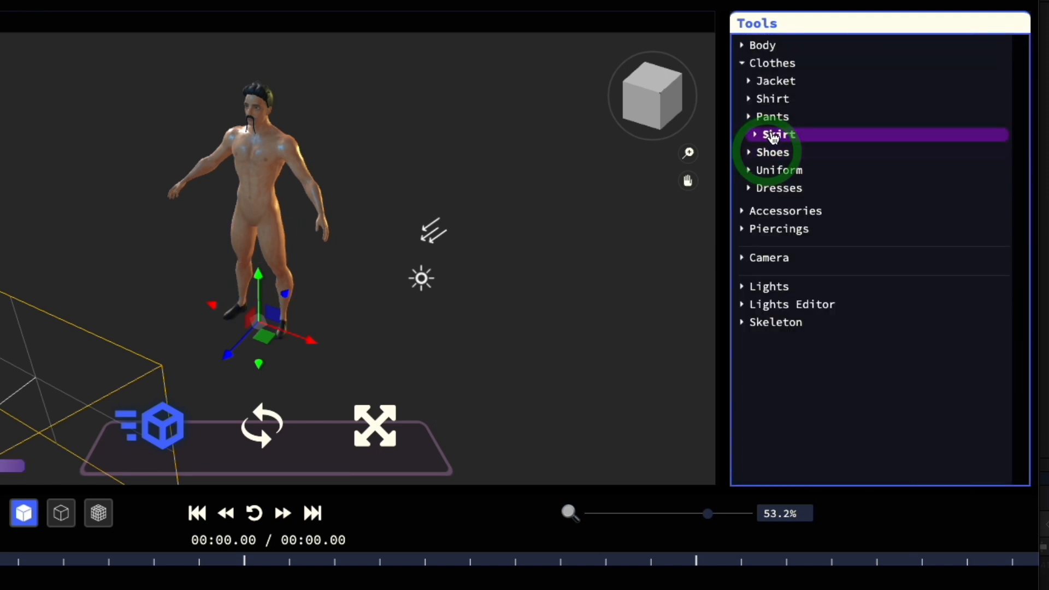
Step: Try the slim blue jeans on the avatar, replacing them with the light wide-leg pants
left_click(770, 117)
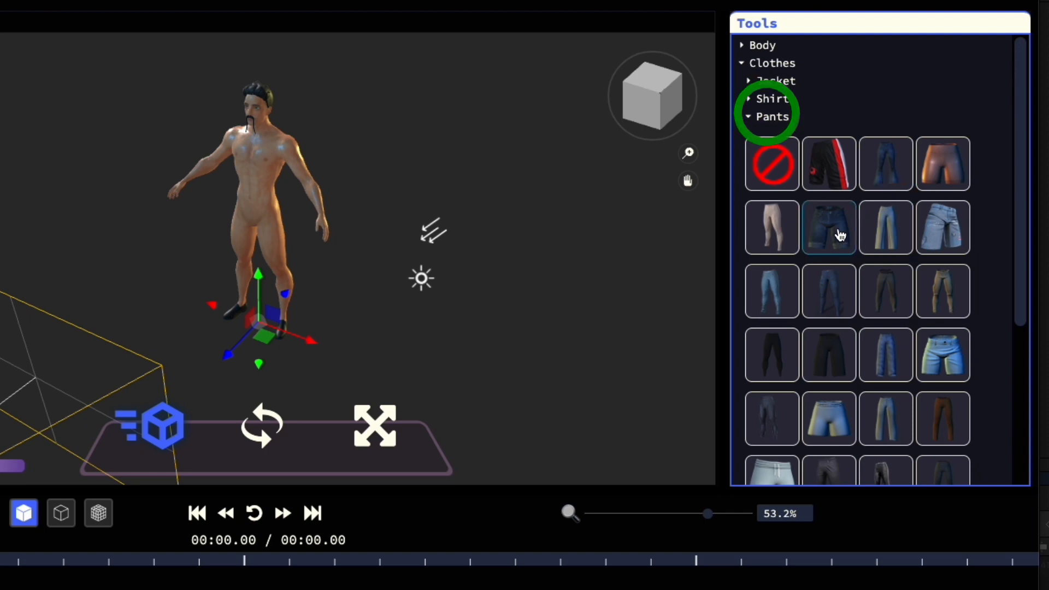
left_click(777, 279)
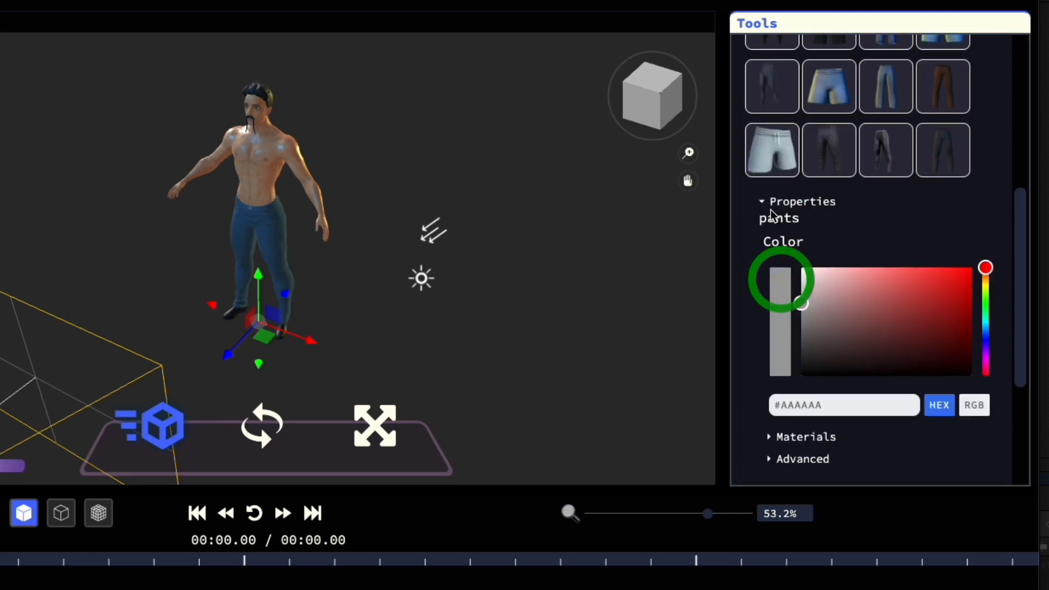
scroll(874, 218, "up", 5)
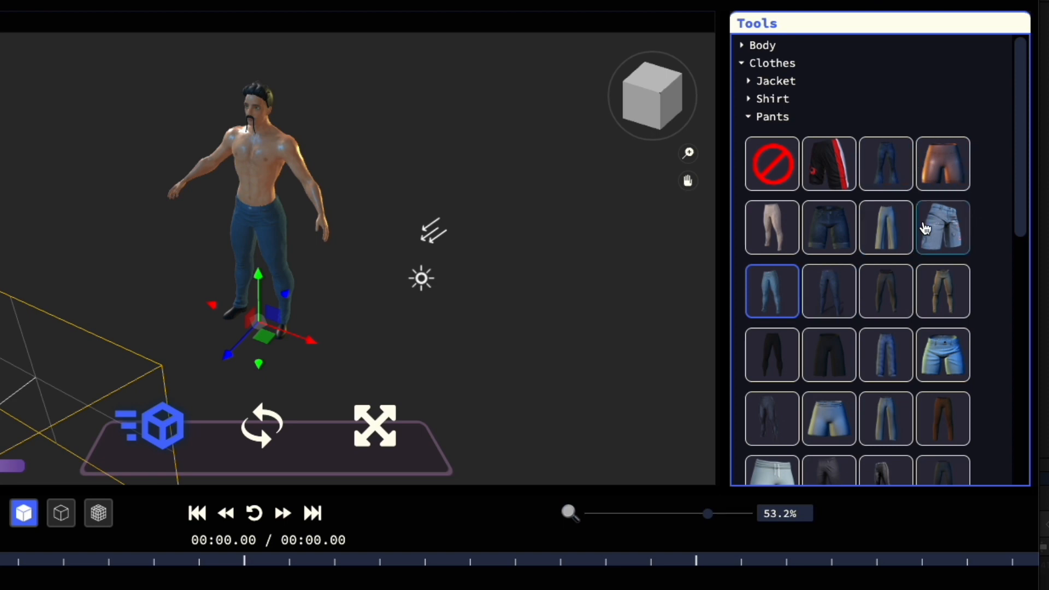
left_click(876, 237)
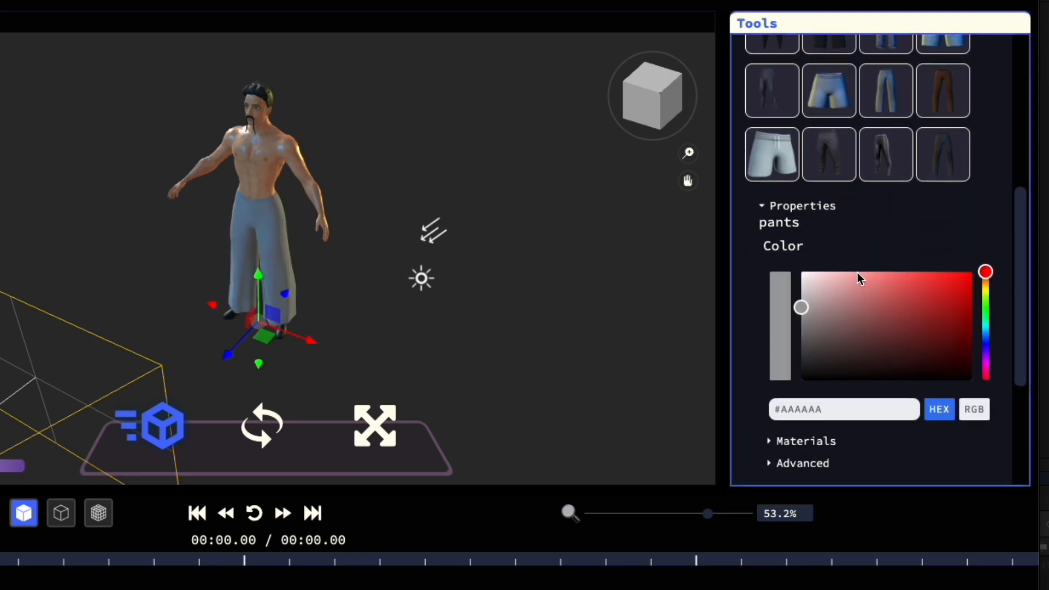
Step: Dress the avatar in the shiny dark red jacket from the clothes options and collapse the clothes categories
scroll(857, 278, "up", 5)
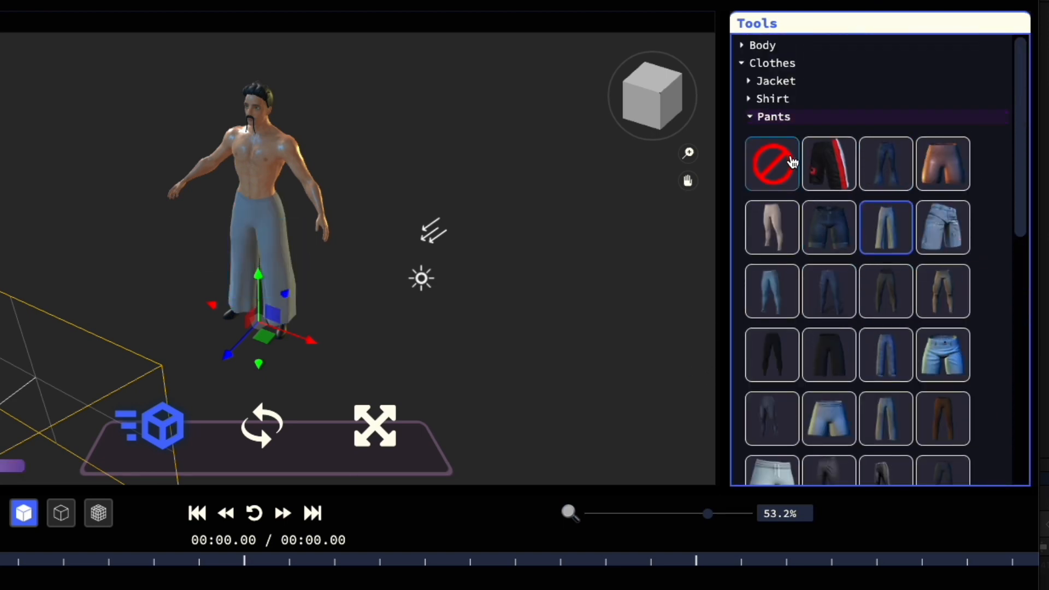
left_click(777, 81)
left_click(824, 145)
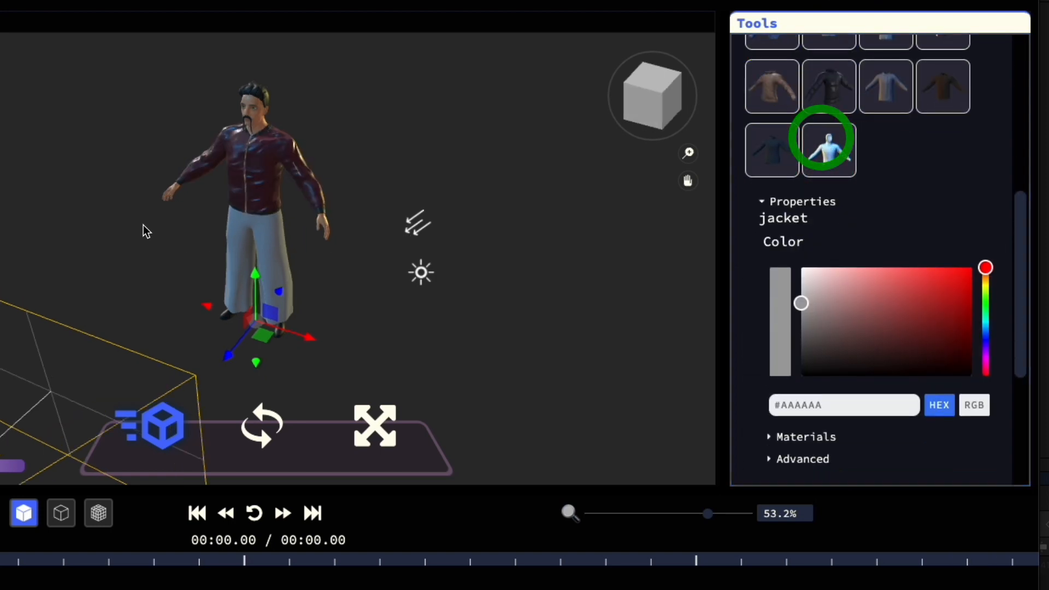
mouse_move(129, 222)
left_mouse_down()
mouse_move(251, 205)
mouse_move(120, 222)
left_mouse_up()
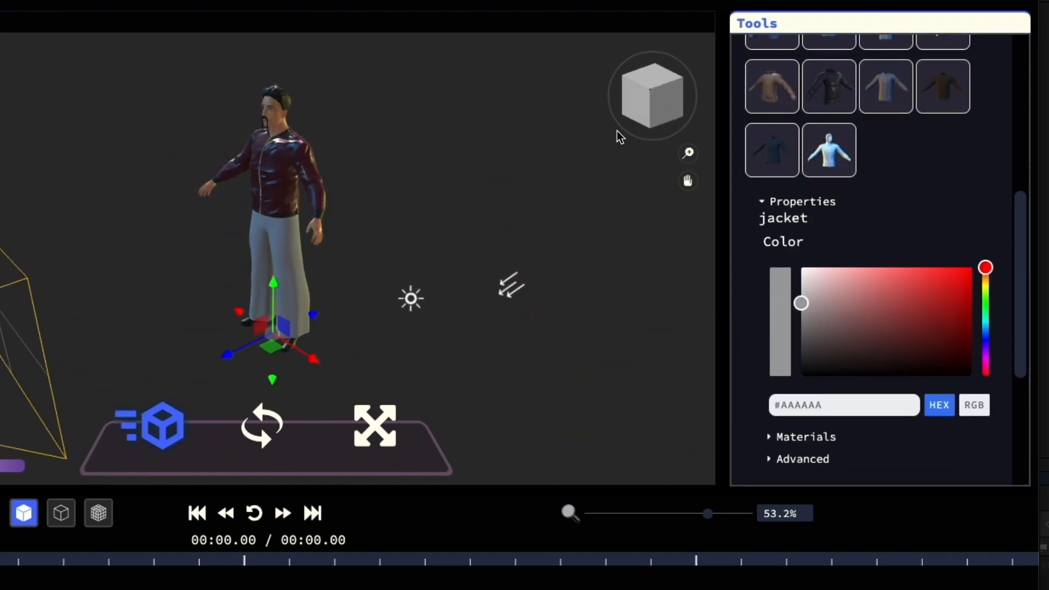
scroll(908, 134, "up", 5)
left_click(766, 80)
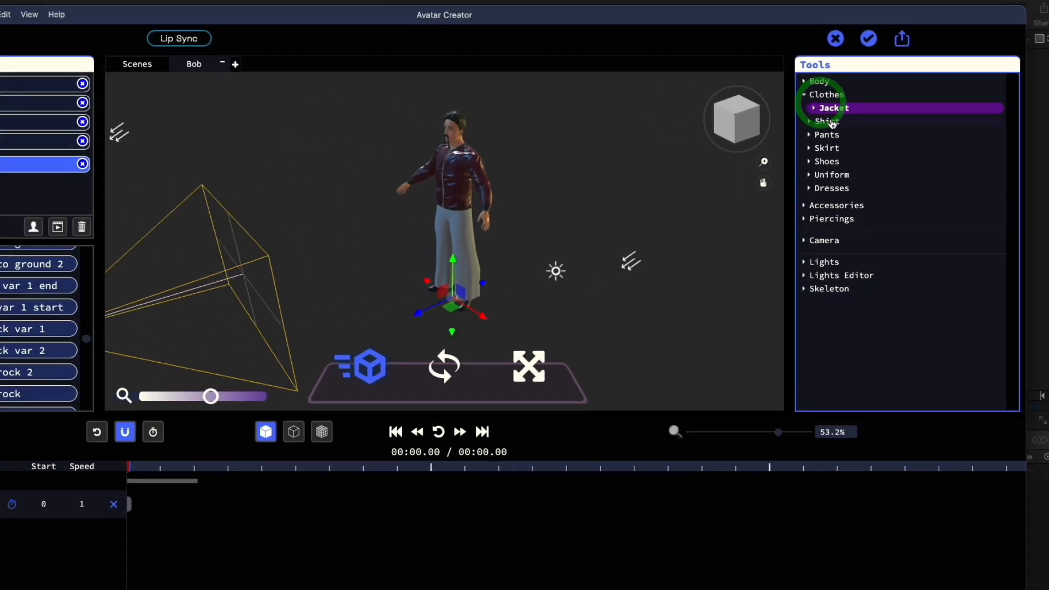
left_click(772, 63)
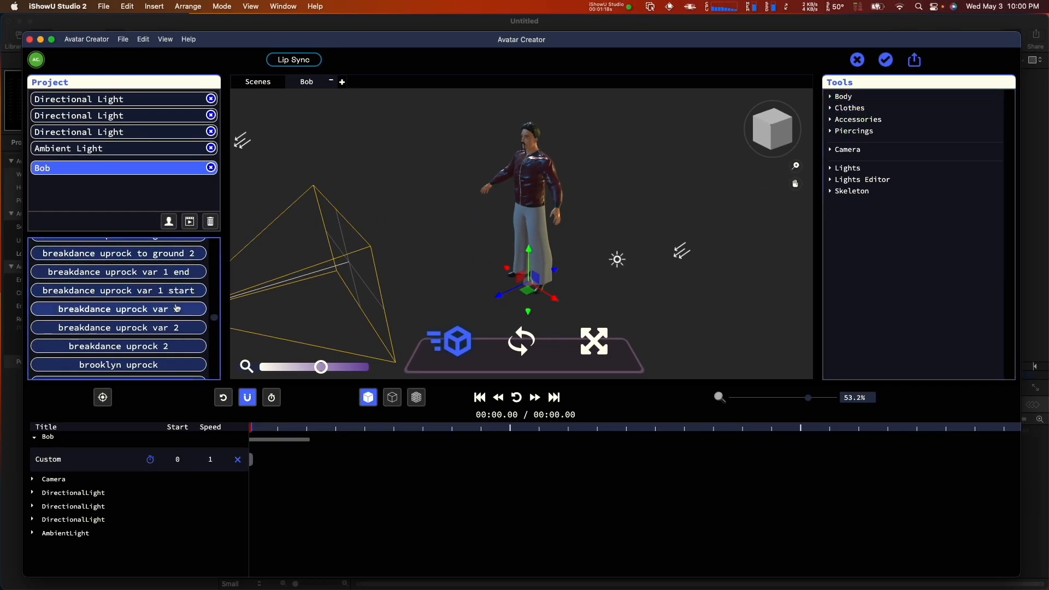
Step: Add the Robot Hip Hop Dance animation to Bob from the dance motions
scroll(175, 304, "up", 5)
scroll(175, 330, "up", 5)
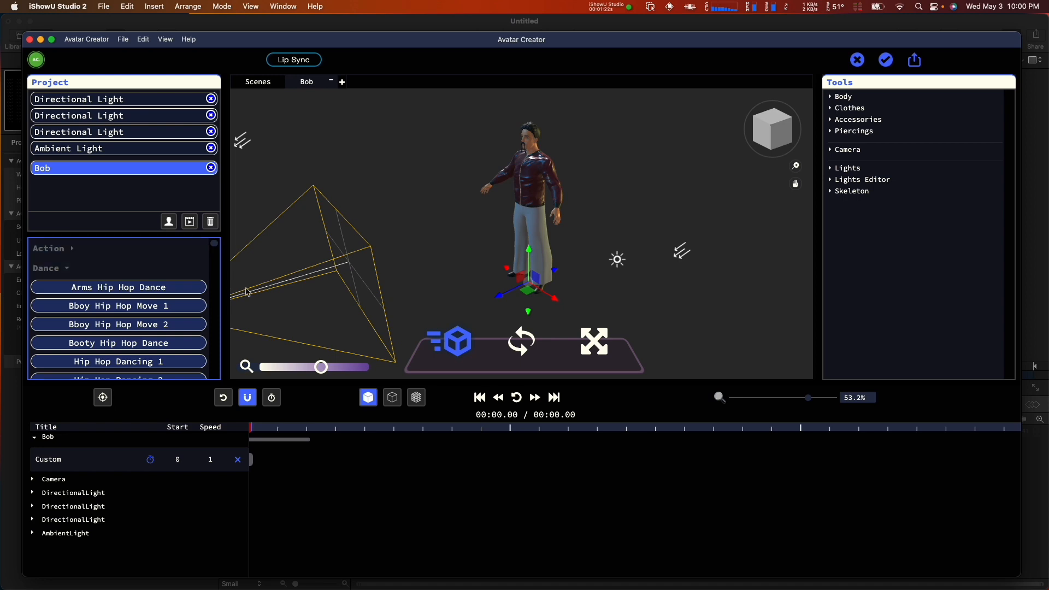
left_click(102, 264)
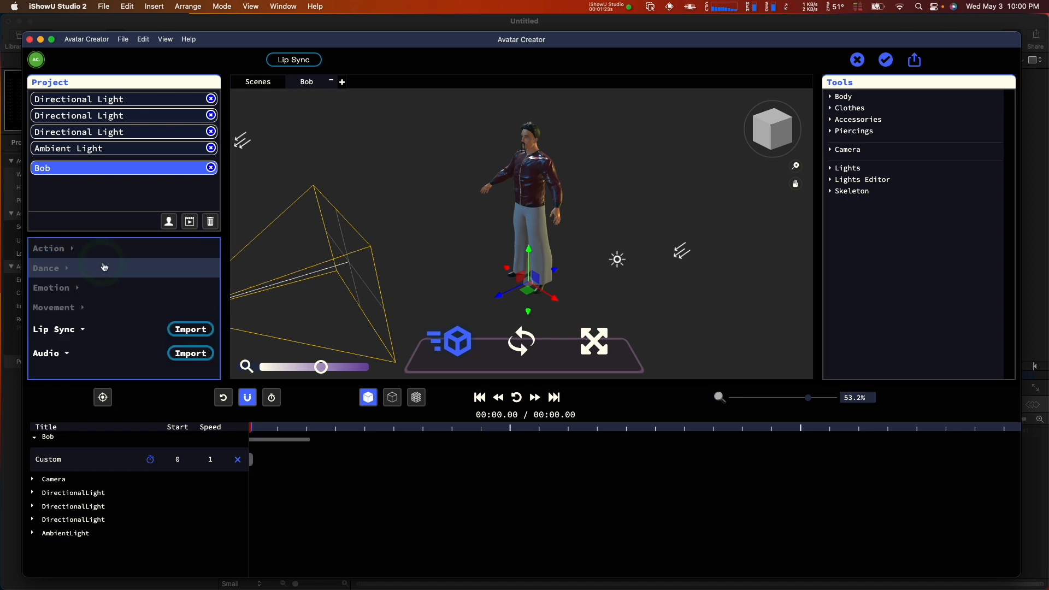
left_click(154, 269)
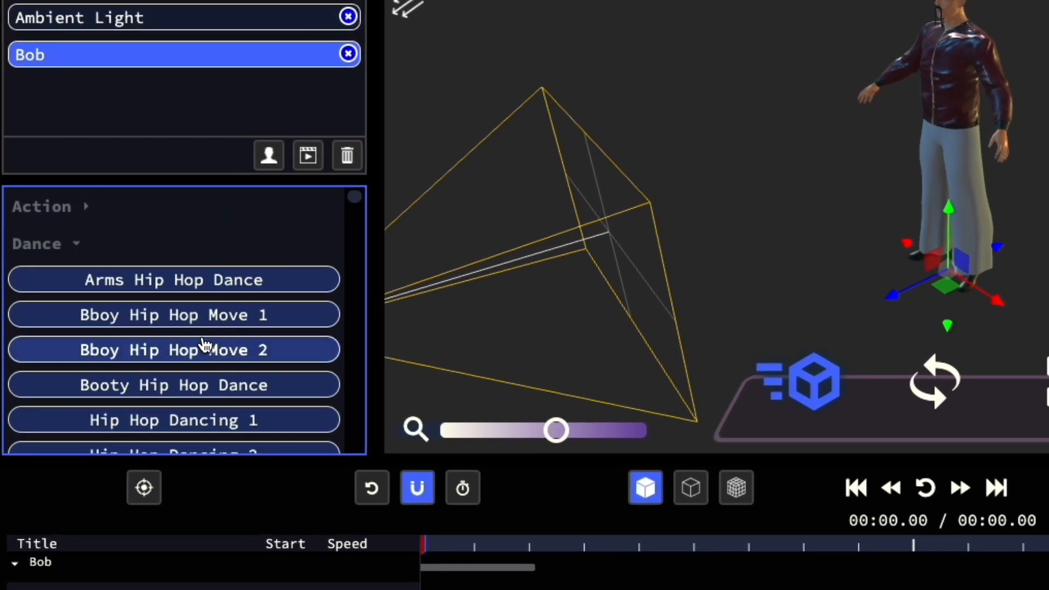
scroll(205, 345, "down", 10)
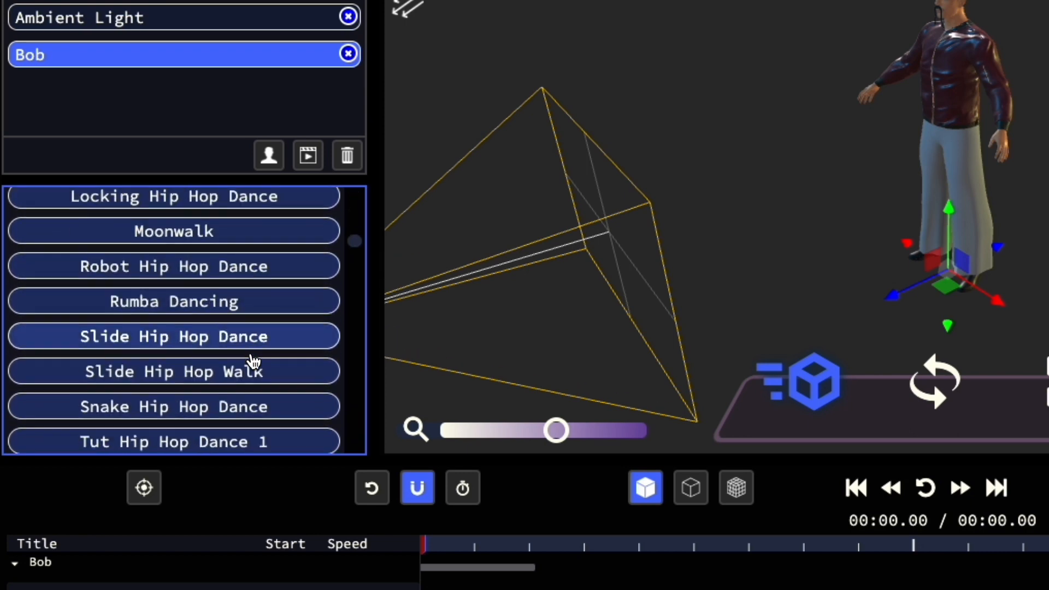
scroll(253, 361, "down", 1)
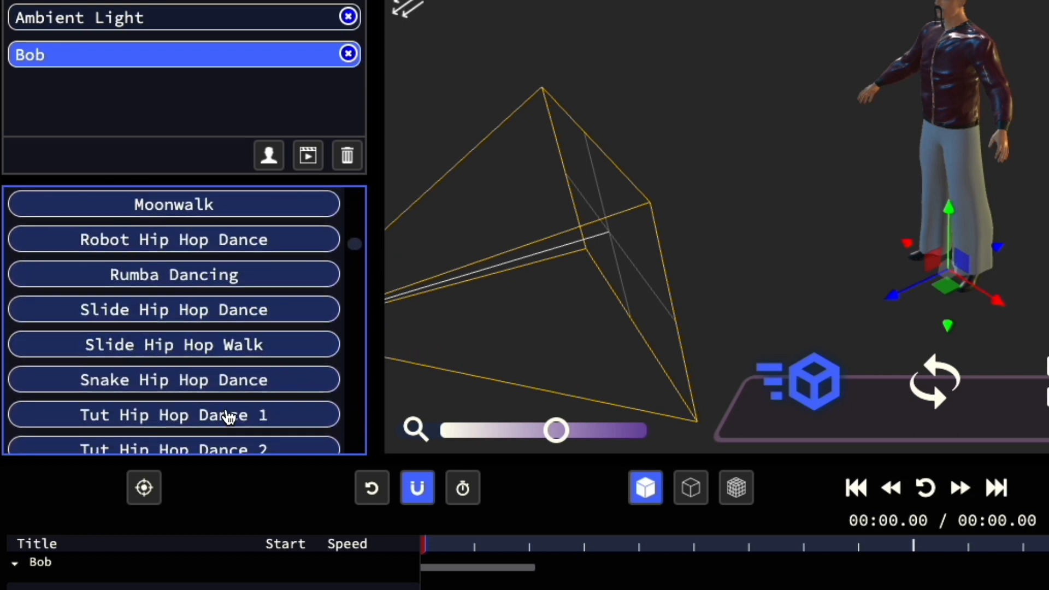
left_click(253, 250)
left_click_drag(822, 180, 961, 178)
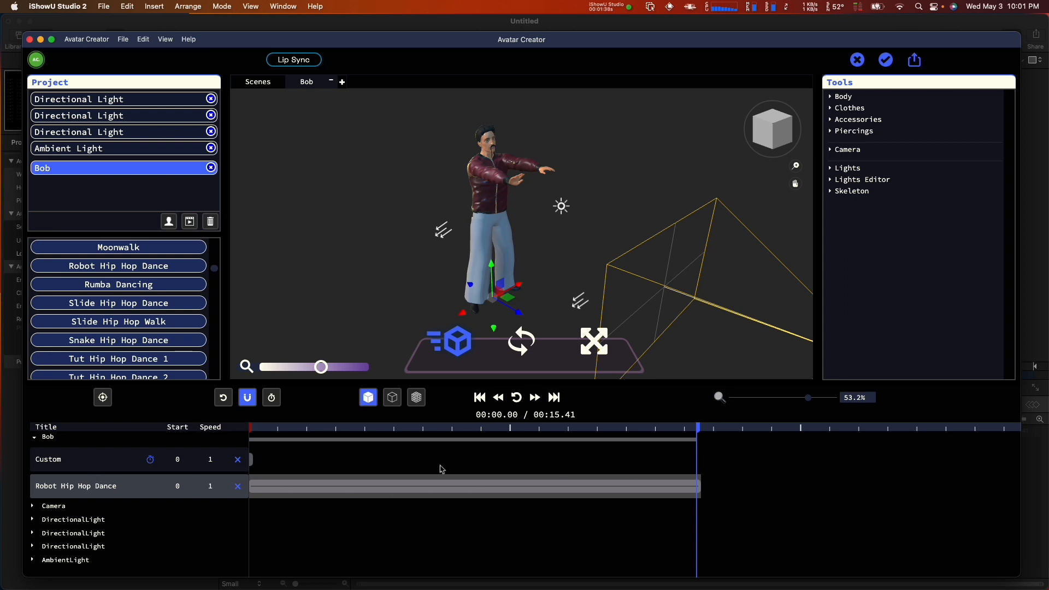
Step: Preview Bob's dance animation, pause it, and apply the finished avatar scene to the Motion project
left_click_drag(257, 429, 317, 449)
left_click(496, 398)
left_click(516, 397)
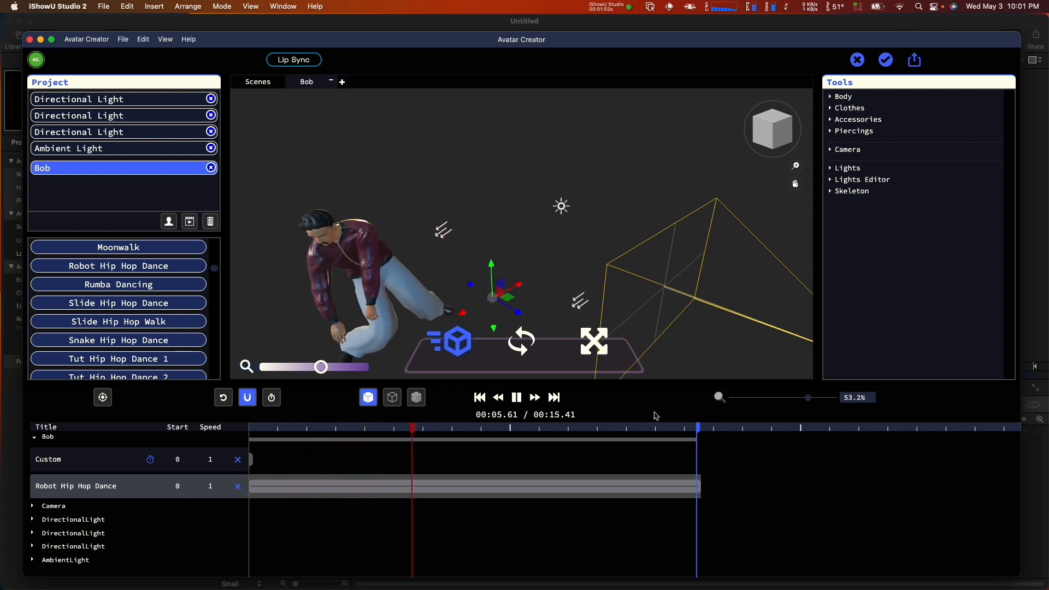
left_click(516, 398)
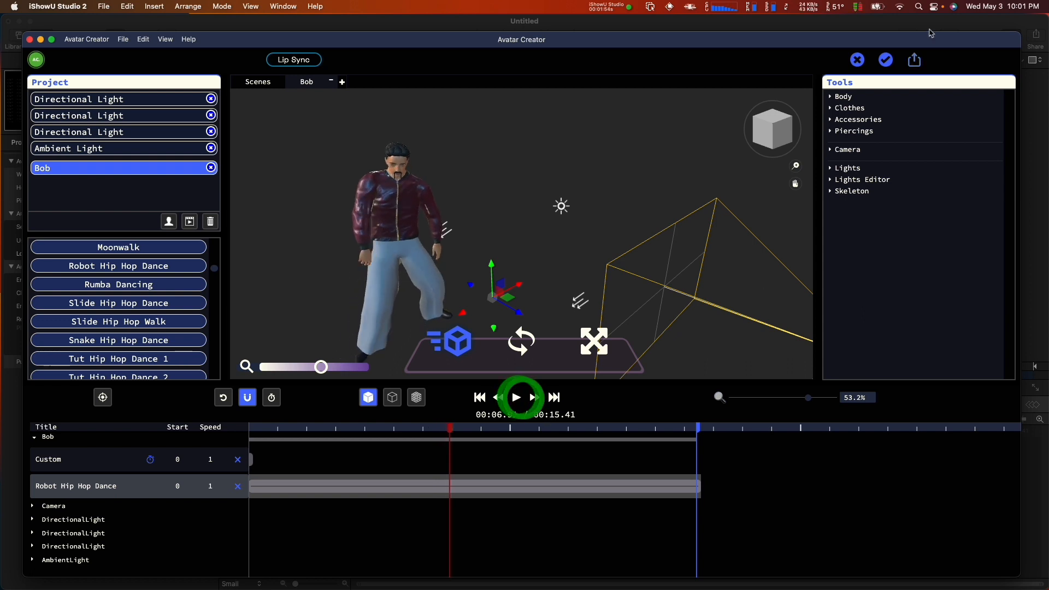
left_click(883, 61)
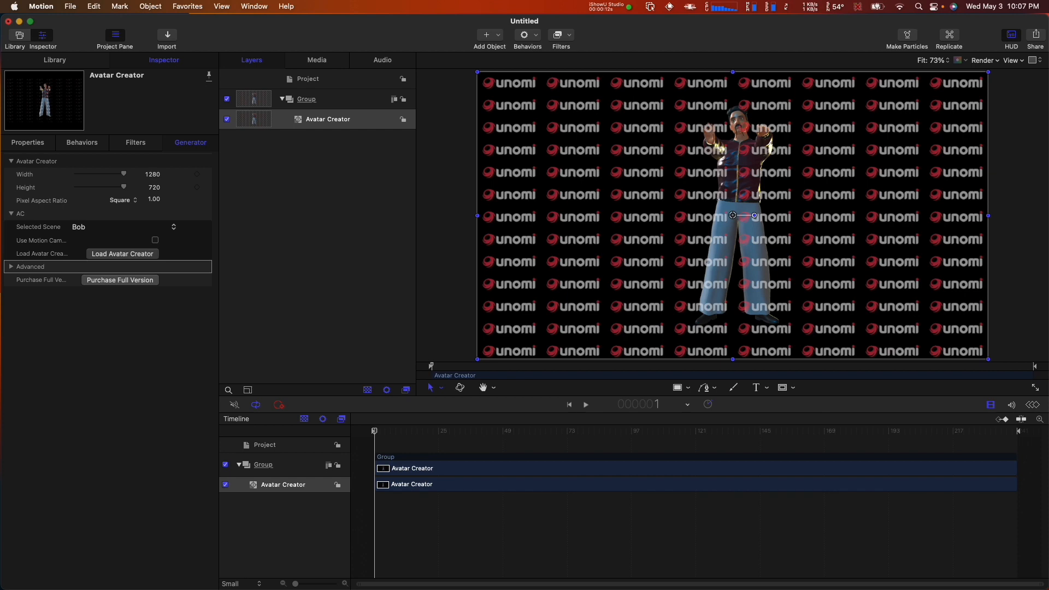
Step: Play the avatar's dance in the Motion project and step forward and backward through its frames to examine the movement
key("space")
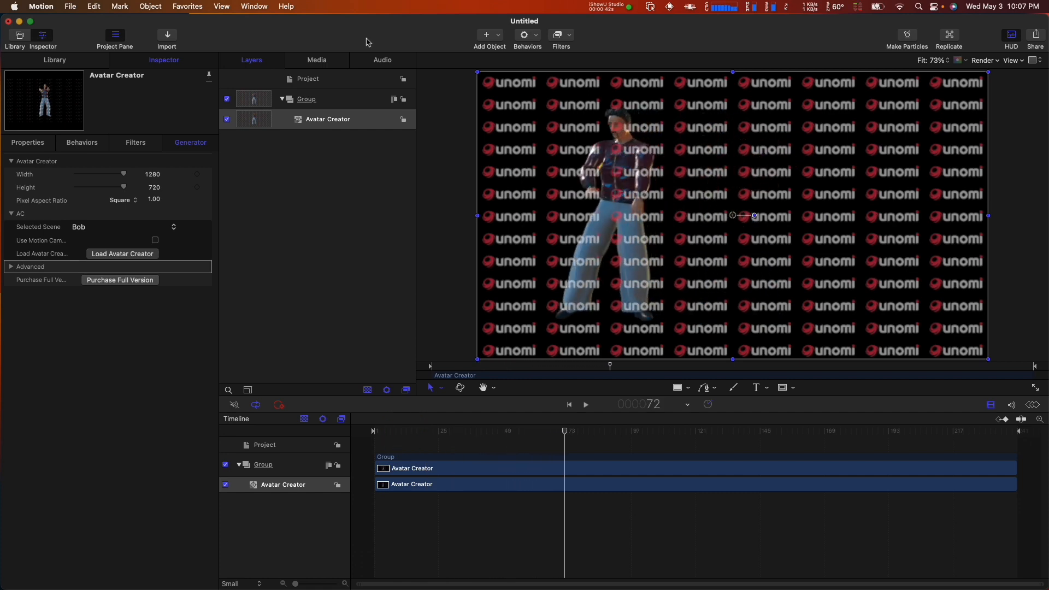
key("Right")
key("Right")
key("Right")
key("Right")
key("Right")
key("Right")
key("Right")
key("Right")
key("Right")
key("Right")
key("Right")
key("Right")
key("Right")
key("Right")
key("Right")
key("Right")
key("Right")
key("Right")
key("Right")
key("Right")
key("Left")
key("Left")
key("Left")
key("Left")
key("Left")
key("Left")
key("Left")
key("Left")
key("Left")
key("Left")
key("Left")
key("Left")
key("Left")
key("Left")
key("Left")
key("Left")
key("Left")
key("Left")
key("Left")
key("Left")
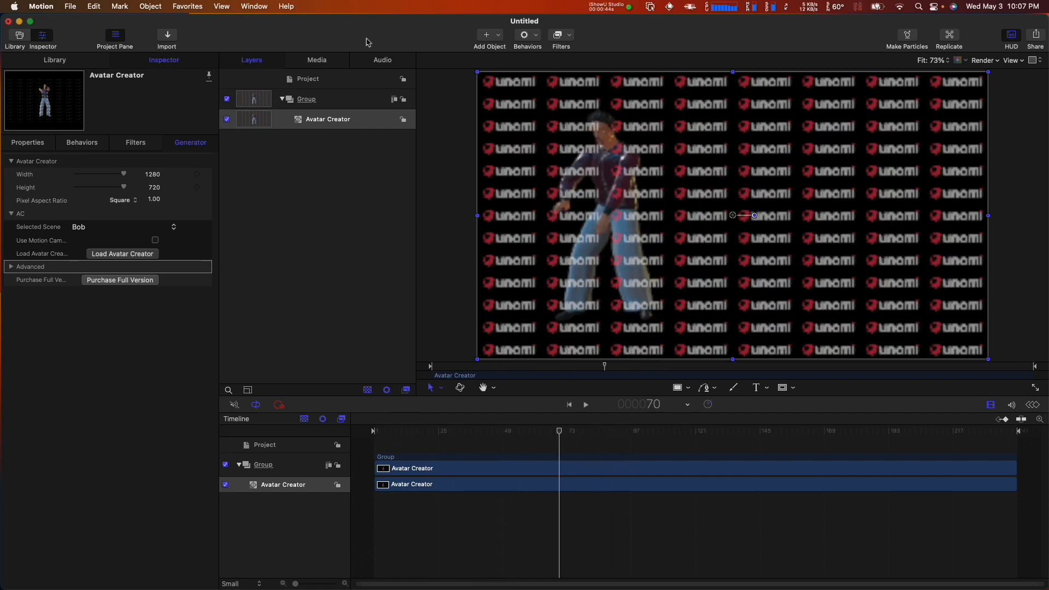
key("Left")
key("Left")
key("Left")
key("Left")
key("Left")
key("Left")
key("Left")
key("Left")
key("Left")
key("Left")
key("Left")
key("Left")
key("Left")
key("Left")
key("Left")
key("Left")
key("Left")
key("Left")
key("Left")
key("Left")
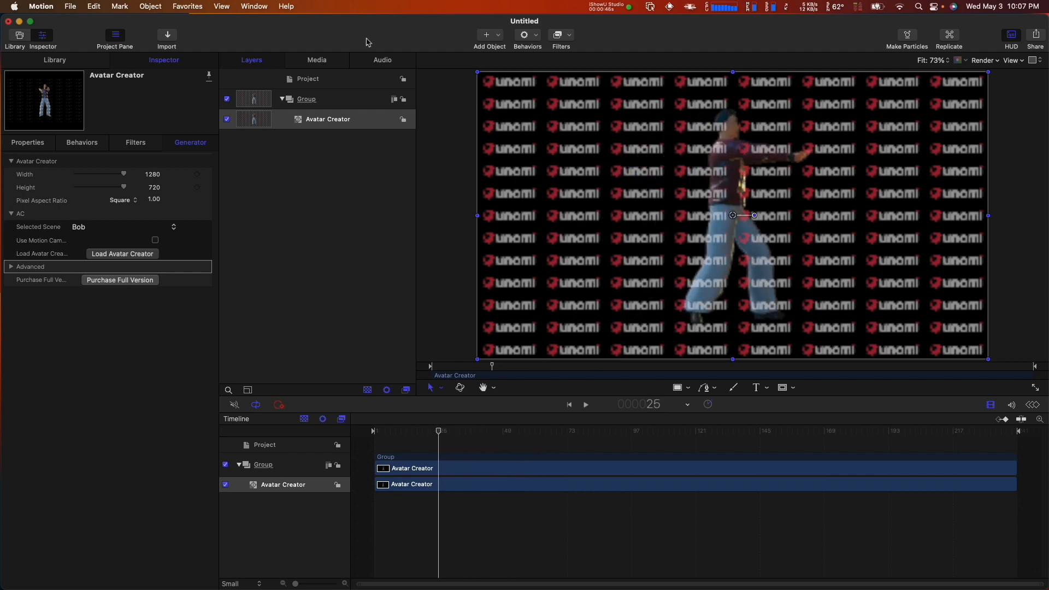
key("Left")
key("Left")
key("Left")
key("Left")
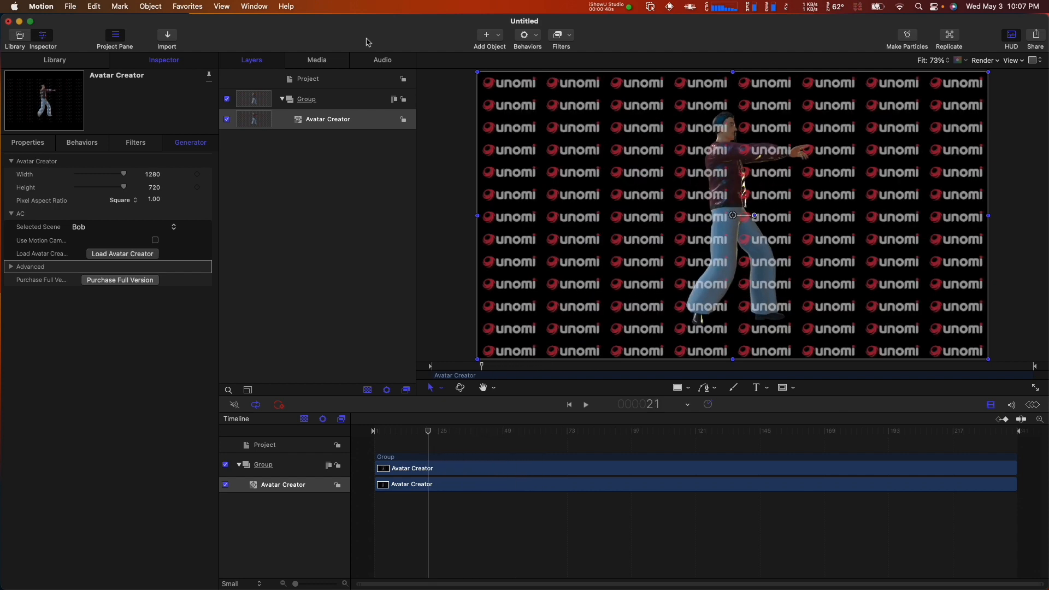
Step: Choose Bob as the selected scene for the Avatar Creator layer and load Avatar Creator from its generator settings
left_click(360, 123)
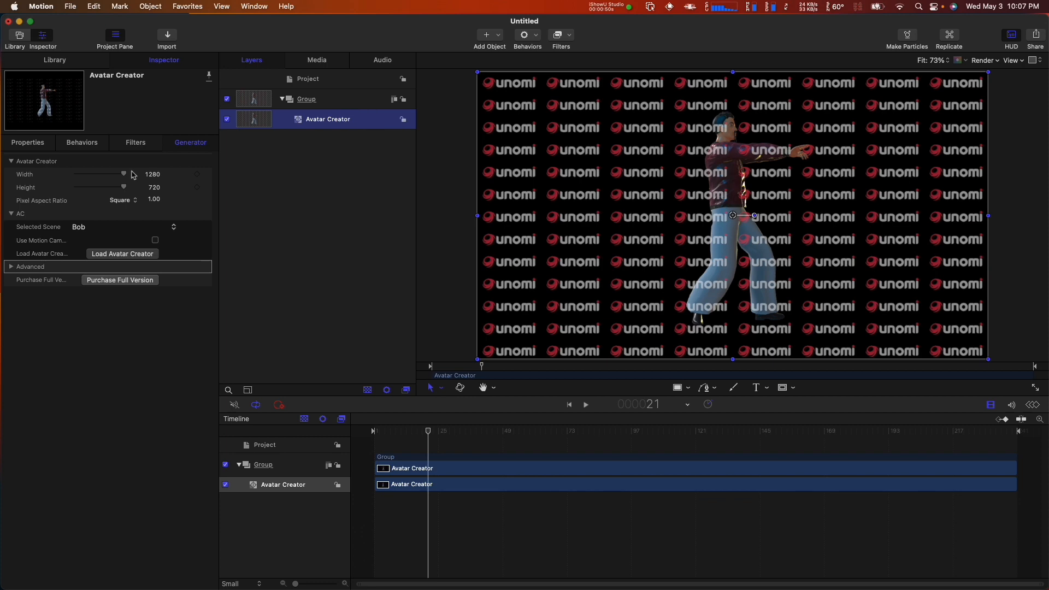
left_click(116, 227)
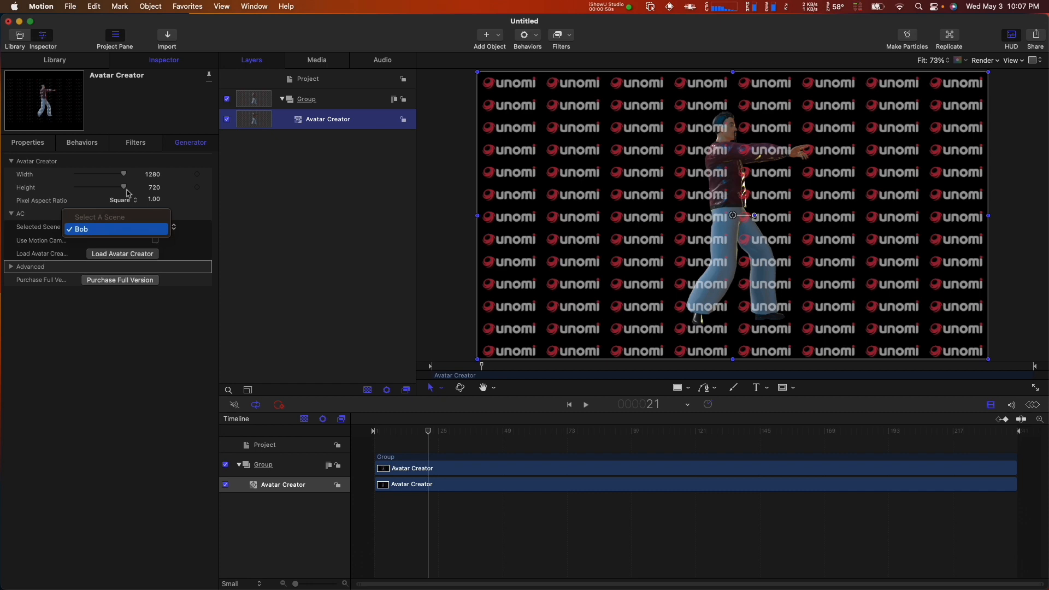
left_click(148, 229)
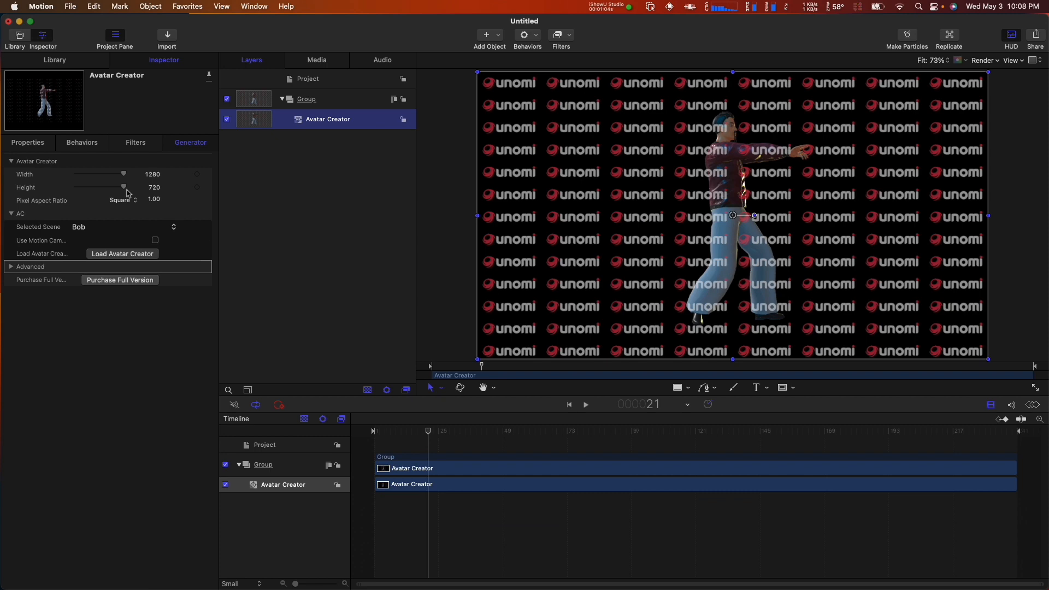
left_click(136, 253)
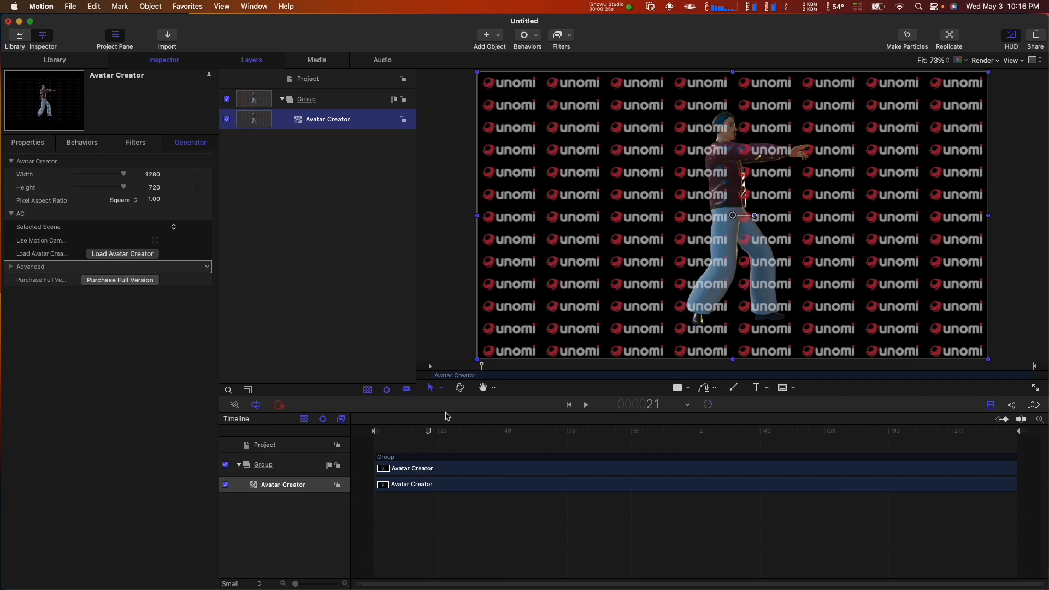
Step: Expand the generator's advanced settings and scrub back and forth through the timeline to examine how the avatar frames render
left_click(11, 266)
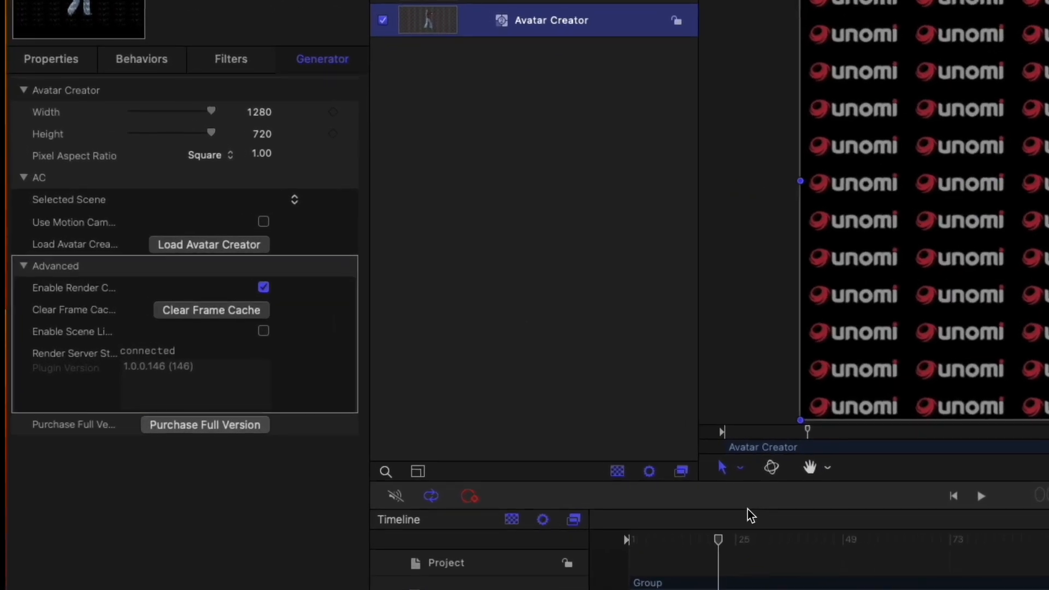
left_click_drag(684, 534, 811, 534)
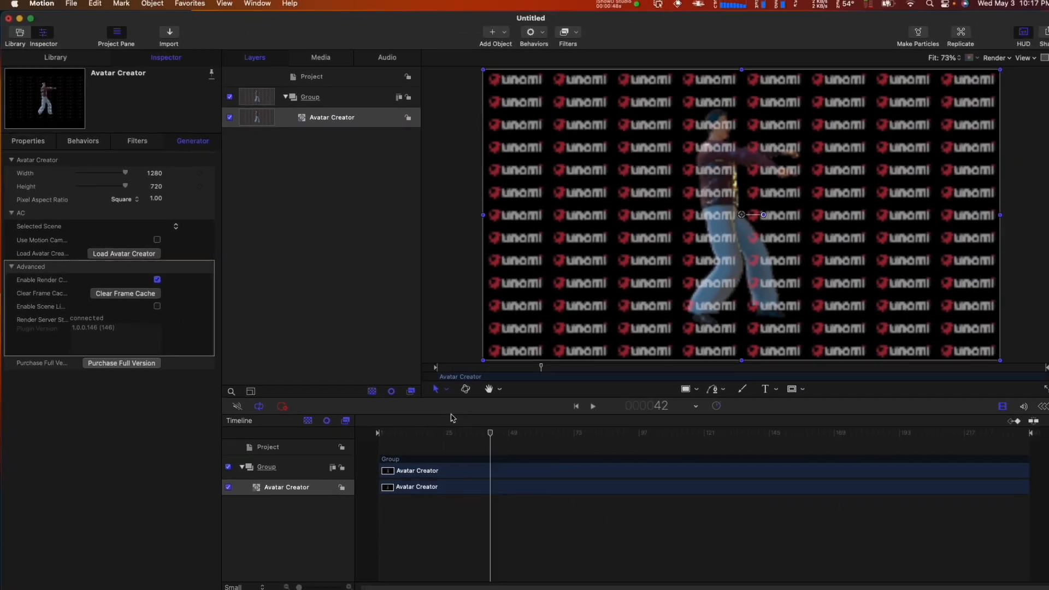
key("Left")
key("Left")
key("Left")
key("Left")
key("Left")
key("Left")
key("Left")
key("Left")
key("Left")
key("Left")
key("Left")
key("Left")
key("Left")
key("Left")
key("Left")
key("Left")
key("Left")
key("Left")
key("Left")
key("Left")
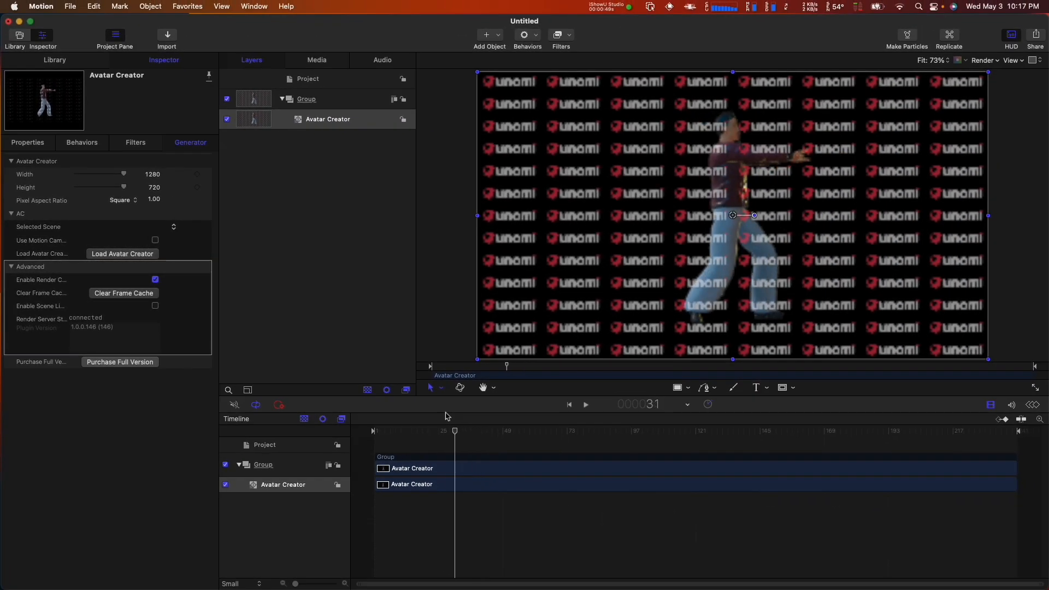
key("Right")
key("Right")
key("Right")
key("Right")
key("Right")
key("Right")
key("Right")
key("Right")
key("Right")
key("Right")
key("Right")
key("Right")
key("Right")
key("Right")
key("Right")
key("Right")
key("Right")
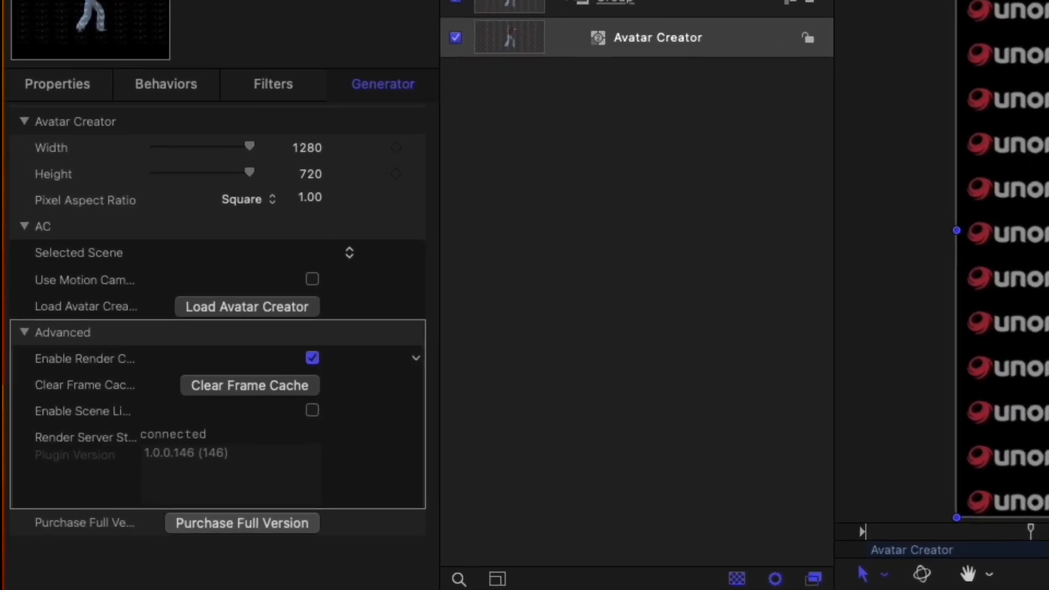
Step: Turn off the render cache in the Avatar Creator generator's advanced settings
left_click(312, 358)
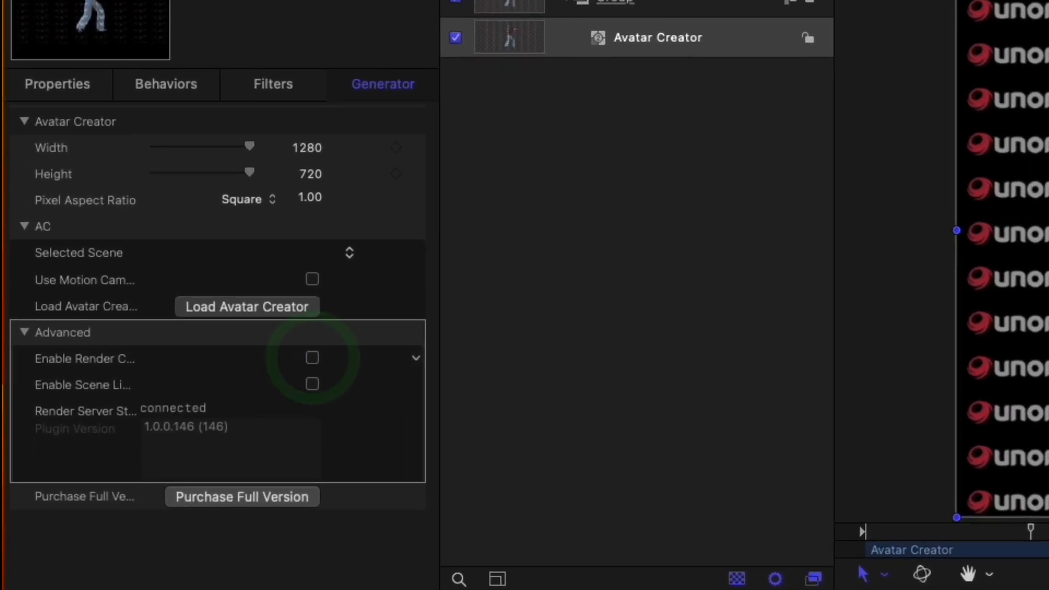